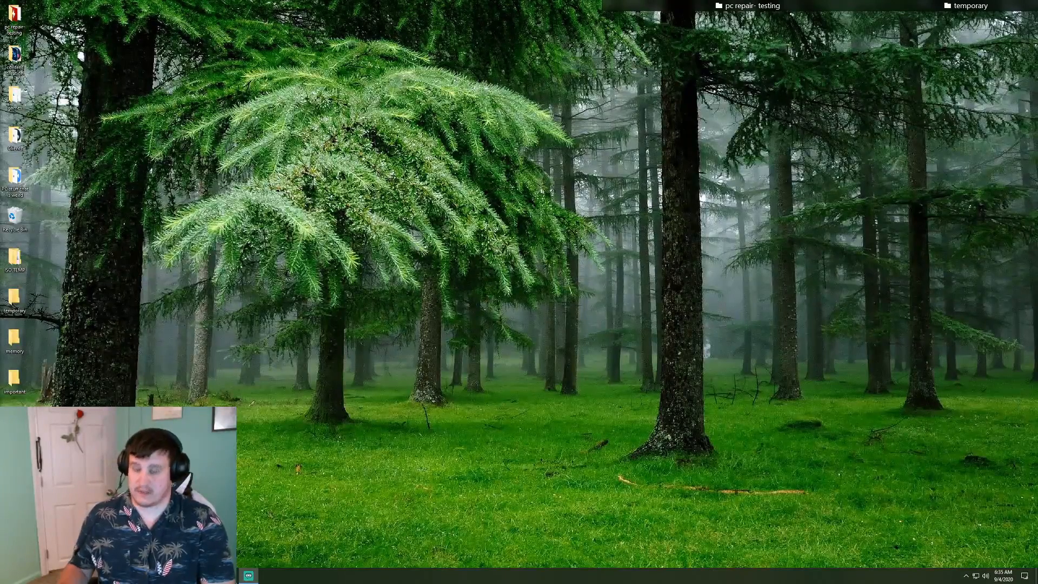
Back in Firefox, choose the ISO evaluation option for Windows Server 2019 and continue
key("alt+Tab")
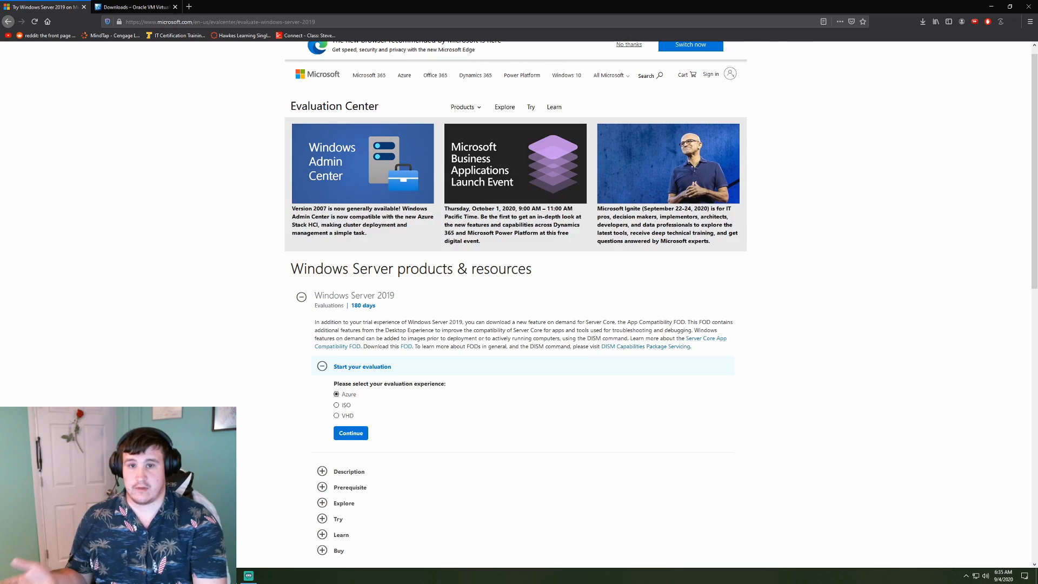
scroll(517, 265, "down", 2)
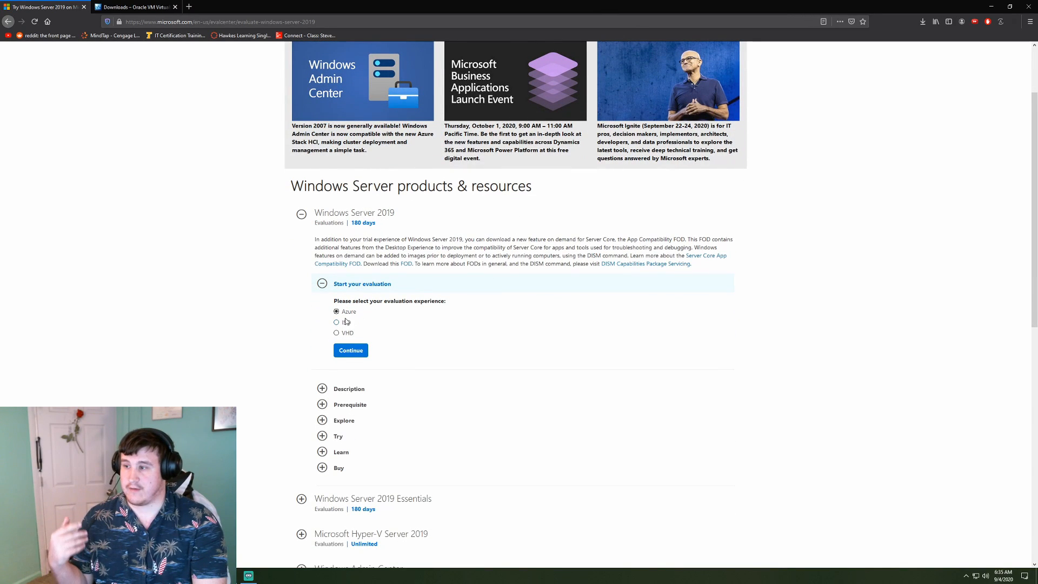
scroll(455, 335, "down", 1)
scroll(452, 331, "down", 1)
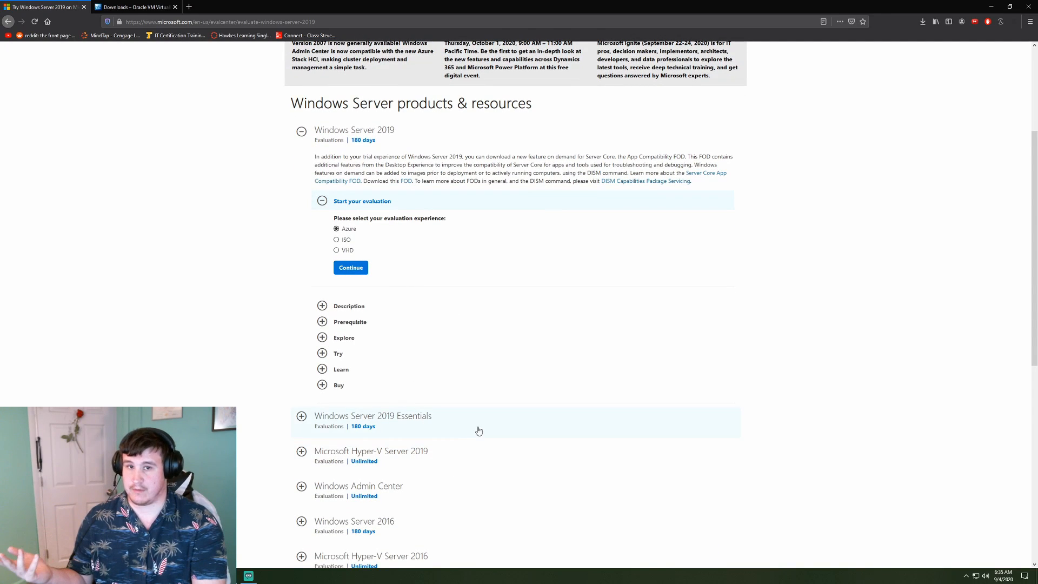
scroll(456, 285, "up", 1)
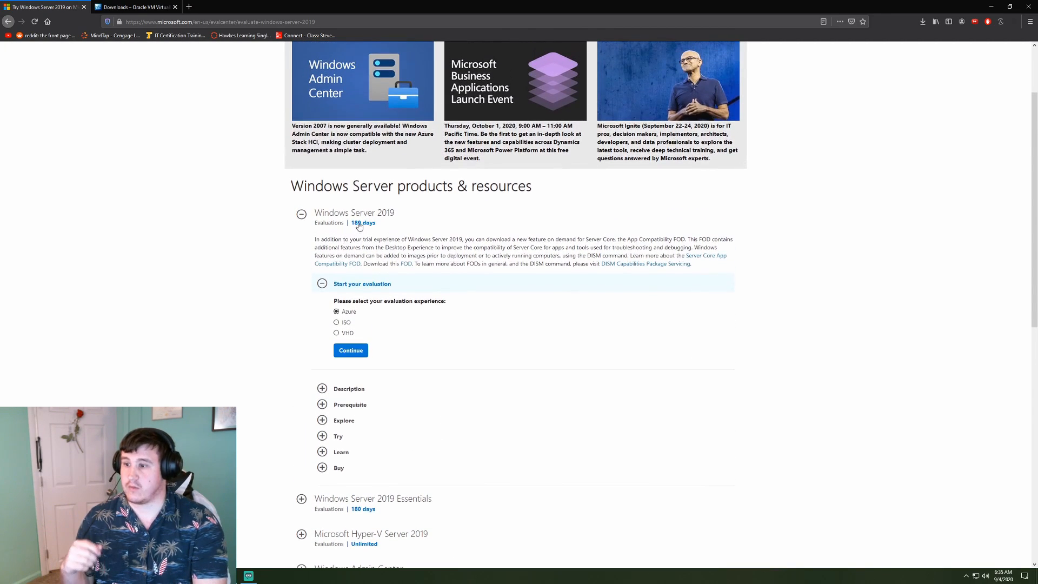
left_click(336, 323)
left_click(351, 352)
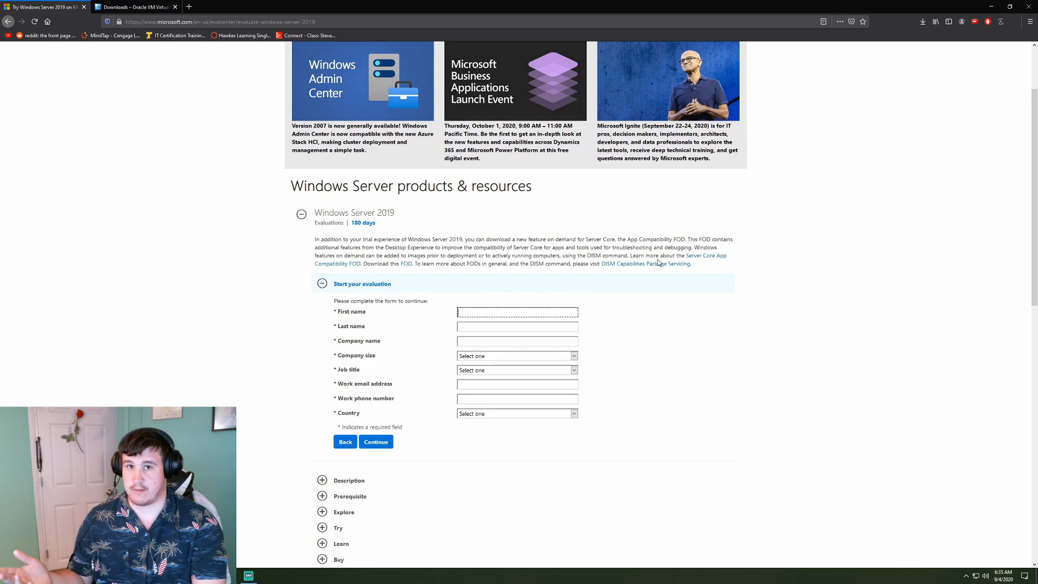
Enter placeholder first name, last name and company, with company size 1 and job title Analyst/Press
left_click(474, 313)
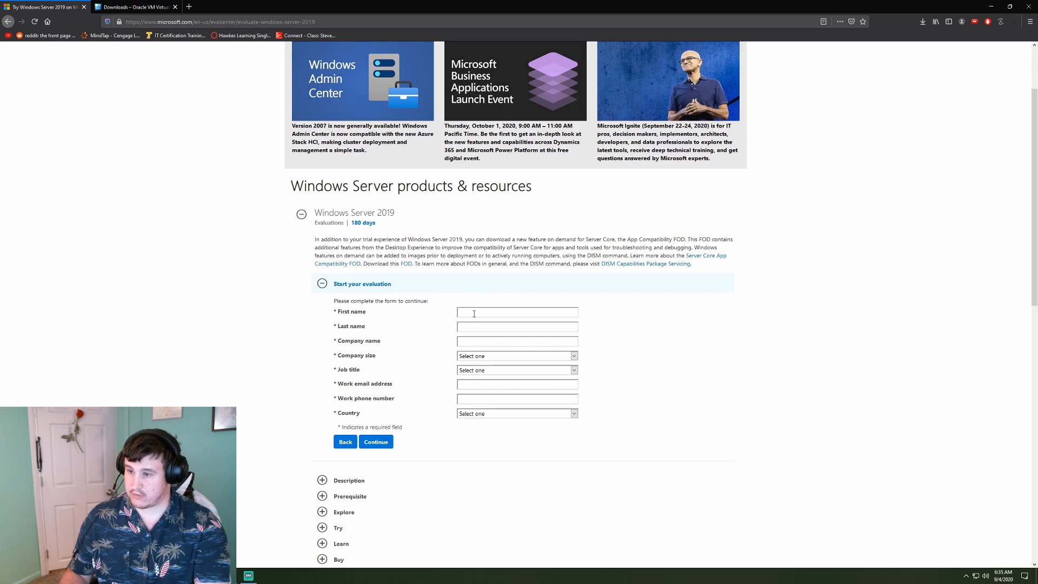
type("aa")
left_click(478, 326)
type("aaa")
key("Tab")
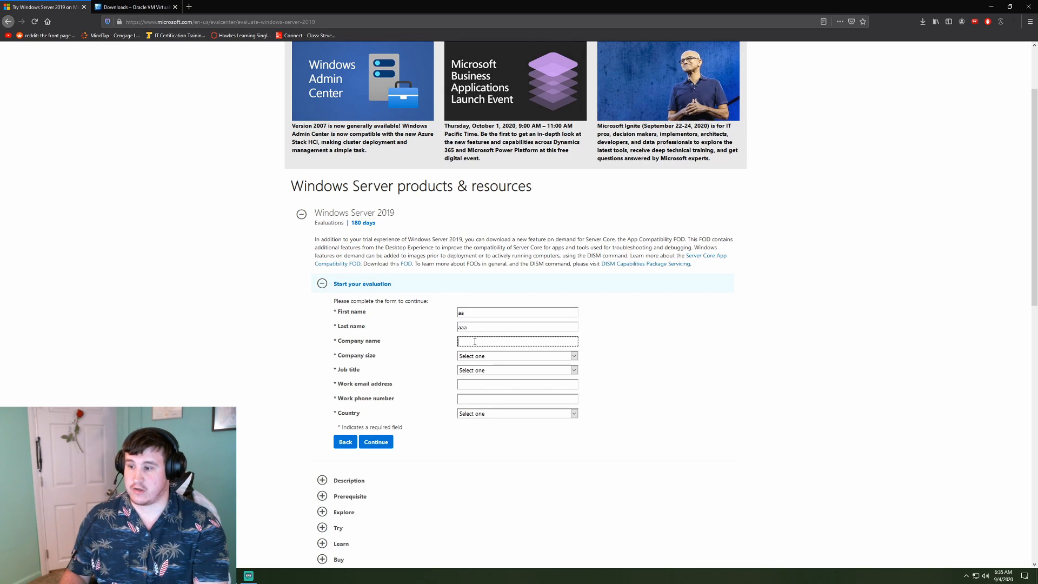
type("aaa")
left_click(490, 356)
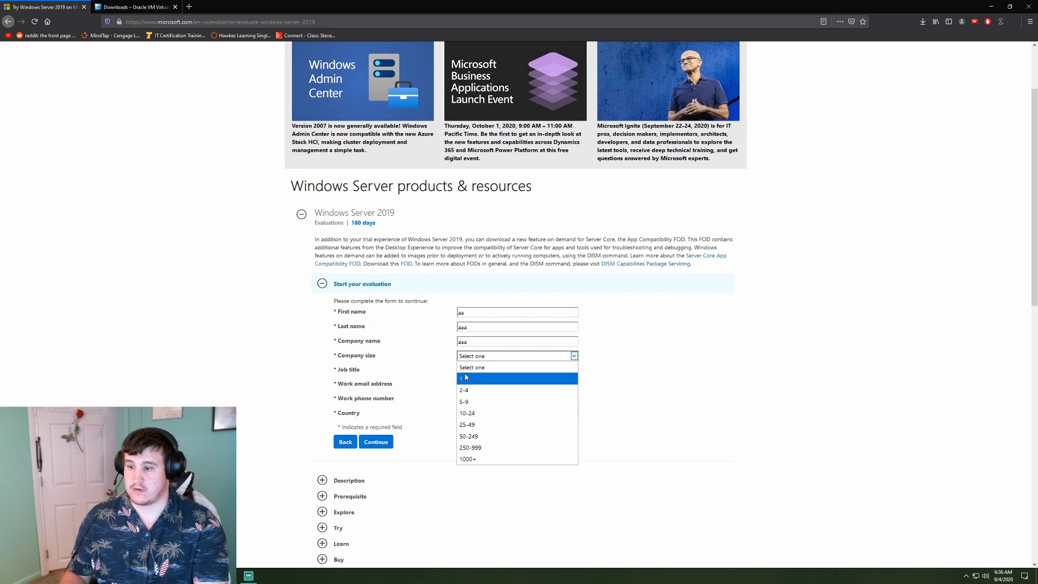
left_click(469, 379)
left_click(478, 370)
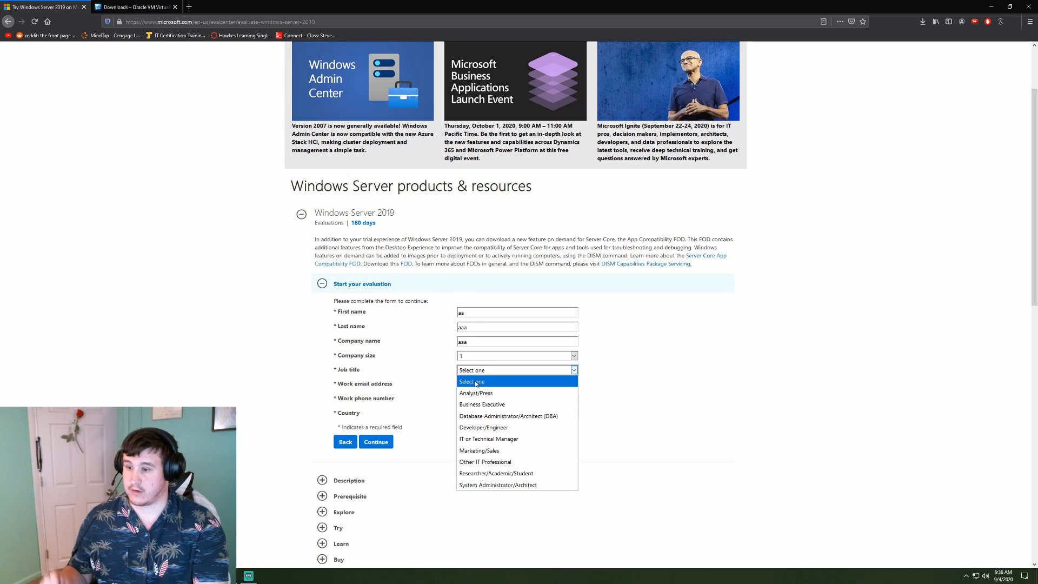
left_click(488, 392)
Fill in a work e-mail and phone number, set the country to Angola, and submit the form
left_click(488, 385)
type("aaa@")
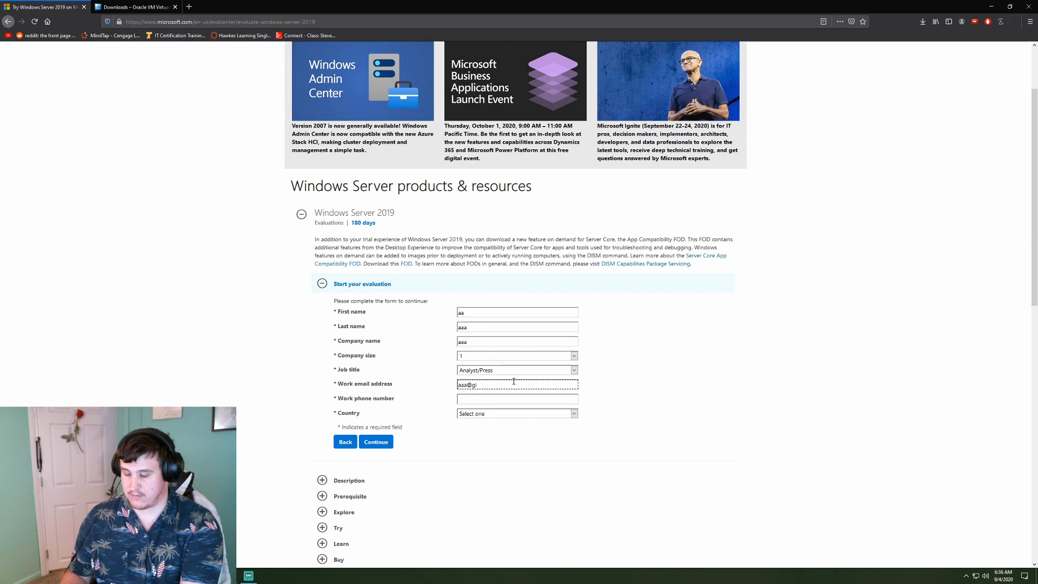
type("gi")
type("mail")
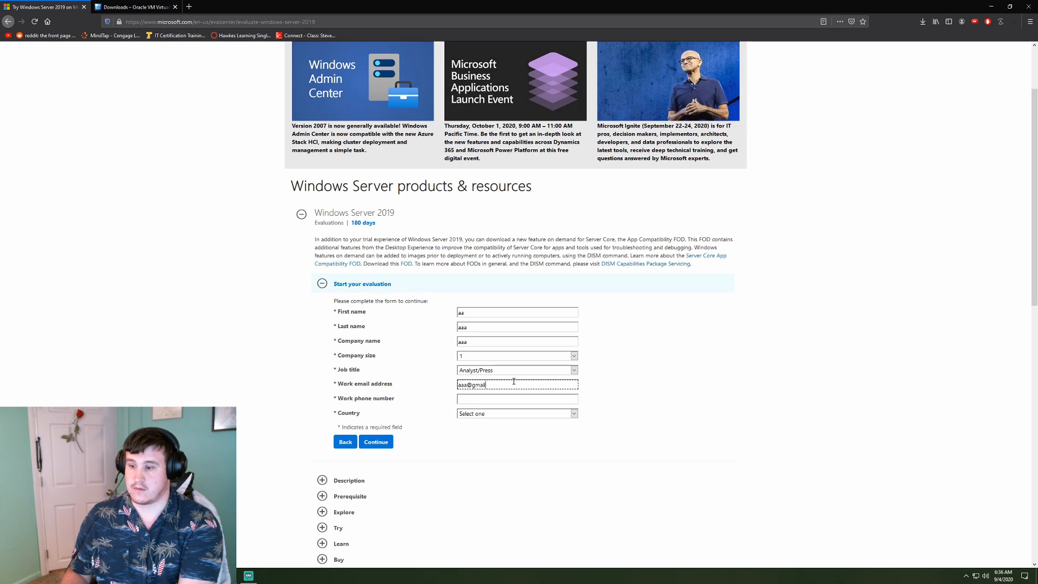
type(".com")
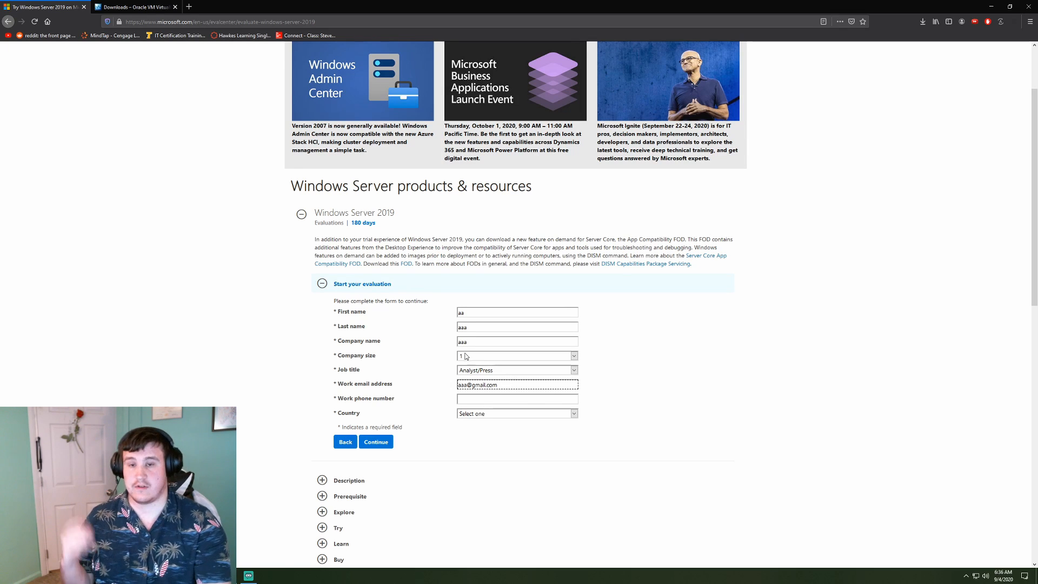
left_click(462, 400)
type("55555555")
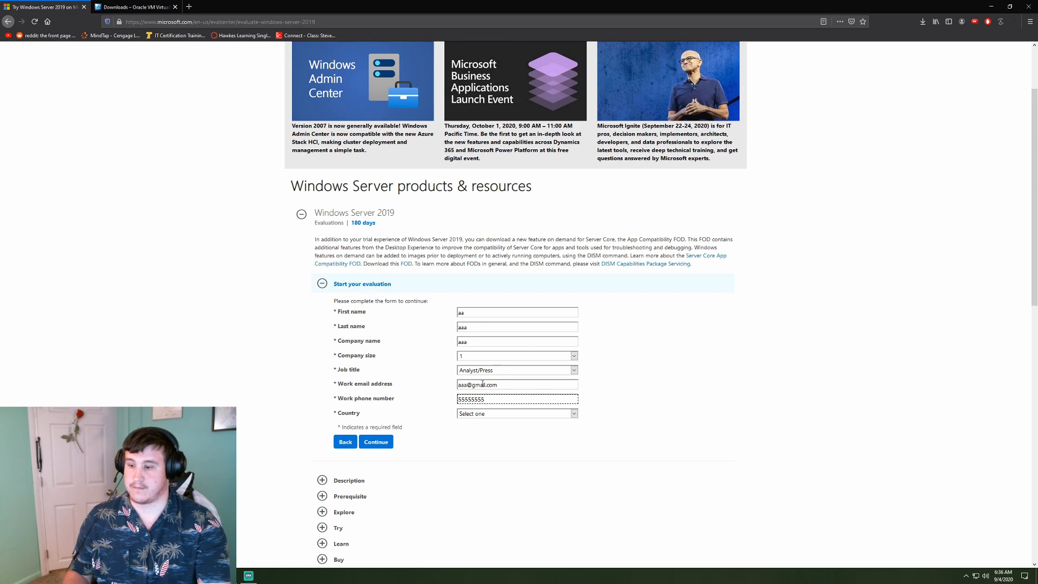
left_click(482, 413)
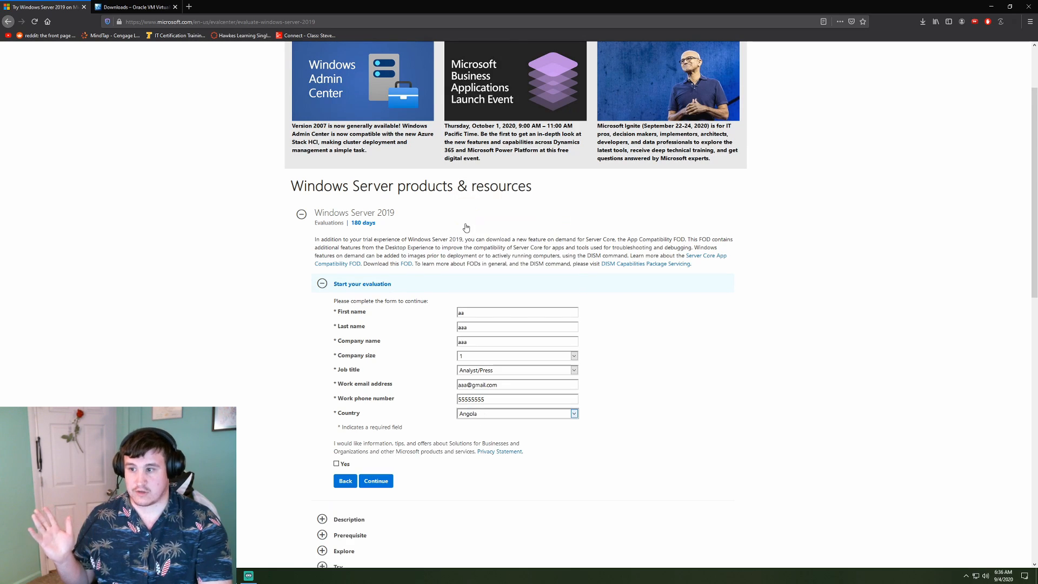
left_click(466, 229)
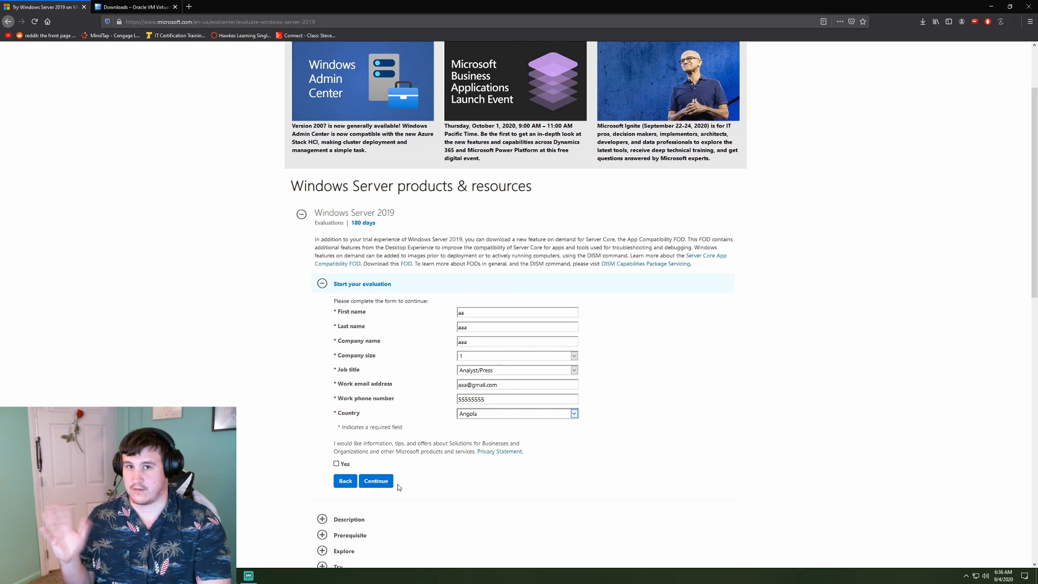
left_click(377, 481)
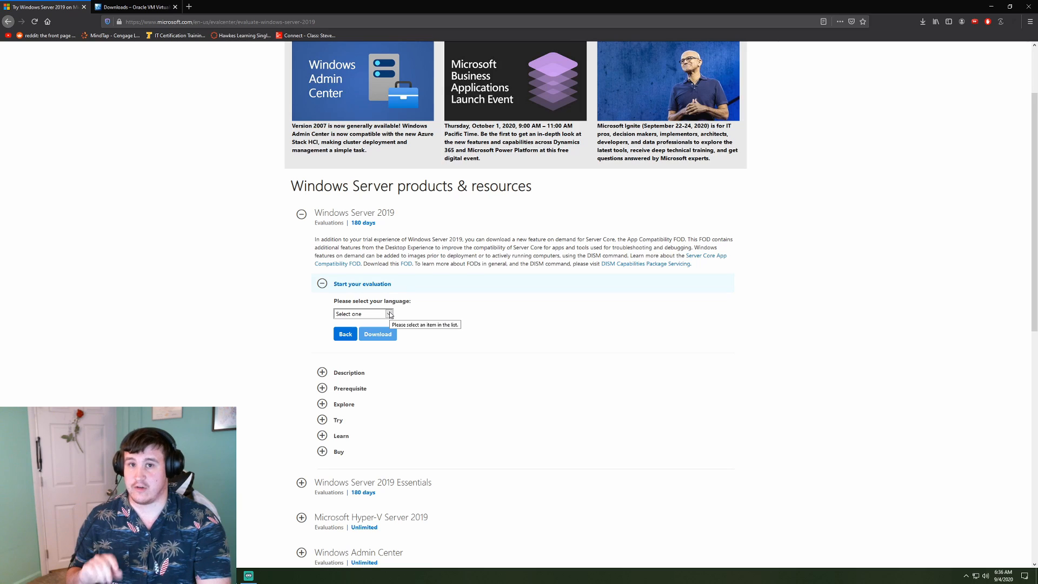
Choose English as the download language and start the Windows Server 2019 ISO download
left_click(390, 314)
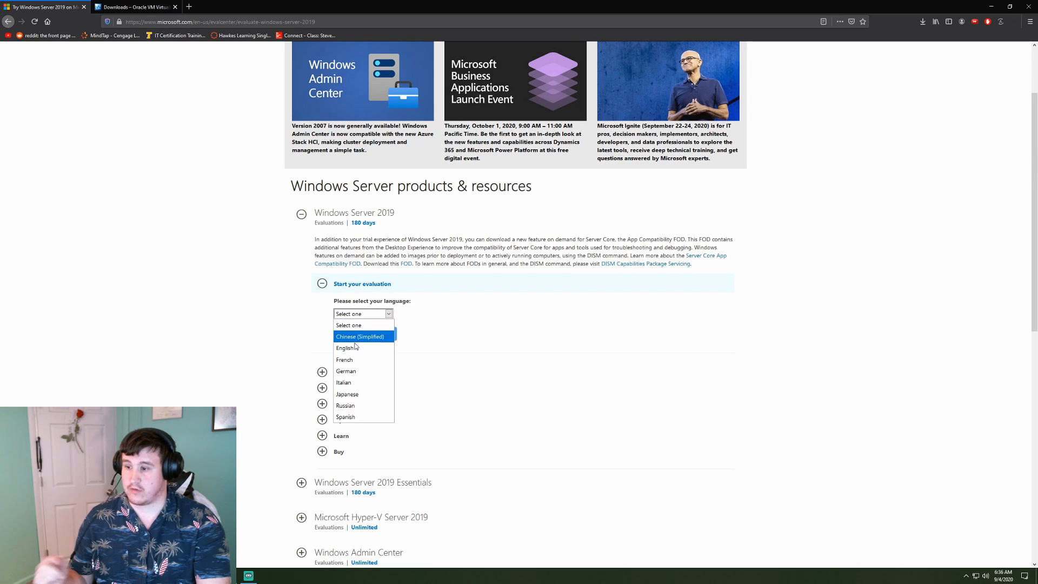
left_click(353, 348)
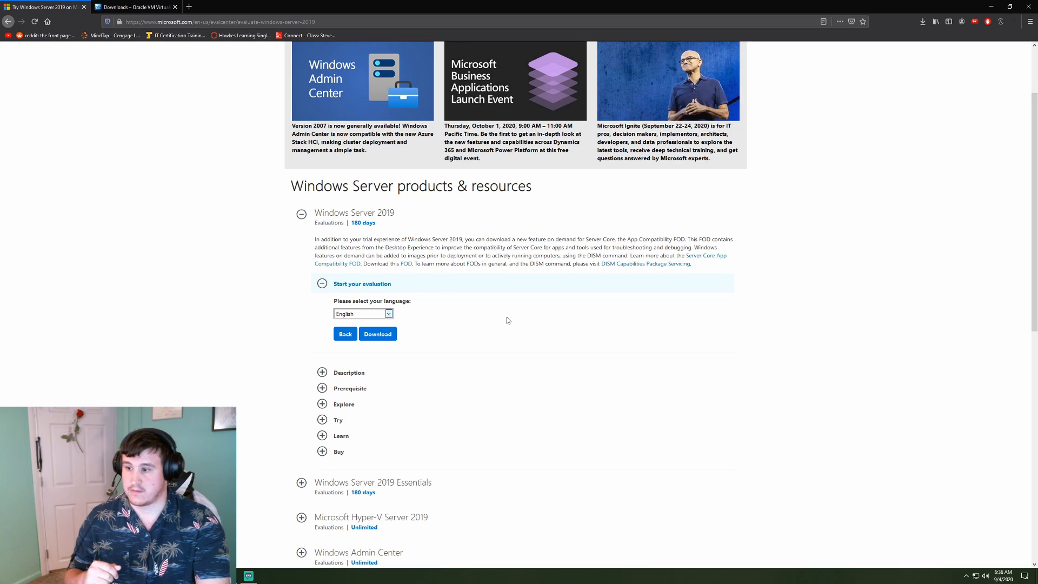
left_click(377, 334)
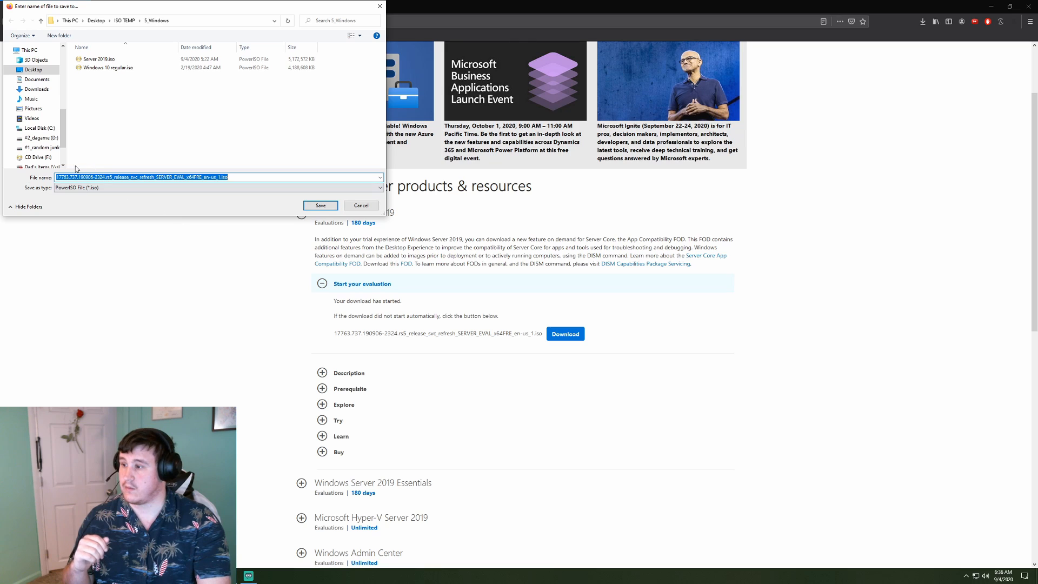
Change the file name to 'server 2019.iso' in the save dialog, then cancel without saving
left_click(218, 178)
key("BackSpace")
key("BackSpace")
key("BackSpace")
key("BackSpace")
key("BackSpace")
key("BackSpace")
key("BackSpace")
key("BackSpace")
key("BackSpace")
key("BackSpace")
key("BackSpace")
key("BackSpace")
key("BackSpace")
key("BackSpace")
key("BackSpace")
key("BackSpace")
key("BackSpace")
key("BackSpace")
key("BackSpace")
key("BackSpace")
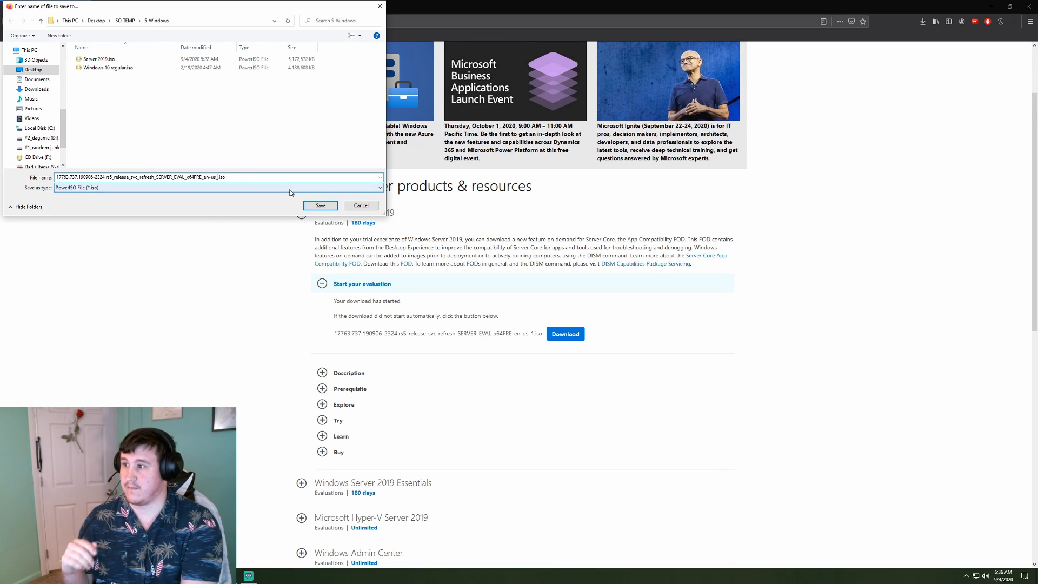
key("BackSpace")
key("BackSpace")
key("BackSpace")
key("BackSpace")
key("BackSpace")
key("BackSpace")
key("BackSpace")
key("BackSpace")
key("BackSpace")
key("BackSpace")
key("BackSpace")
key("BackSpace")
key("BackSpace")
key("BackSpace")
key("BackSpace")
key("BackSpace")
key("BackSpace")
key("BackSpace")
key("BackSpace")
key("BackSpace")
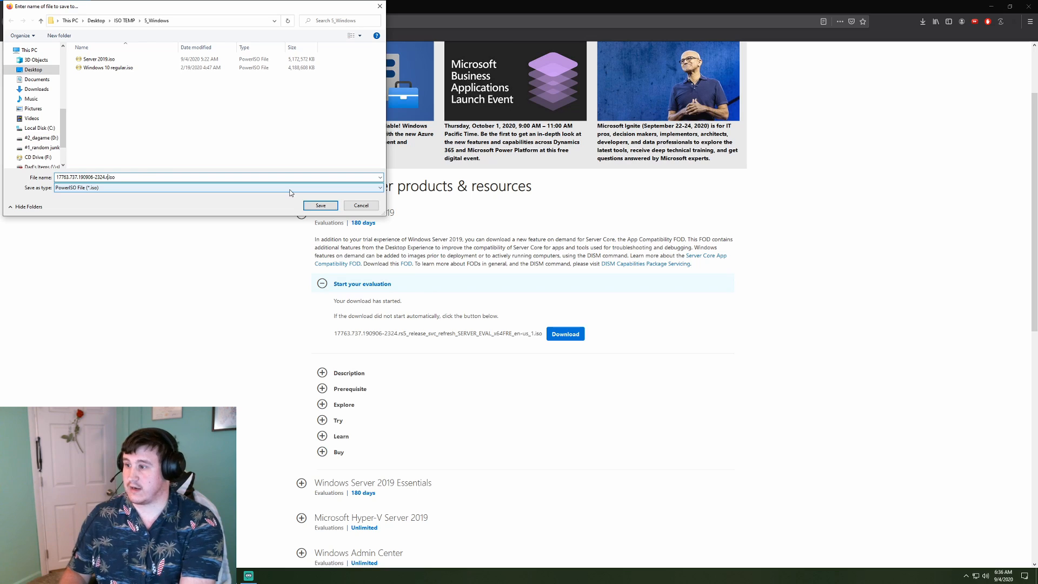
type("server 2016")
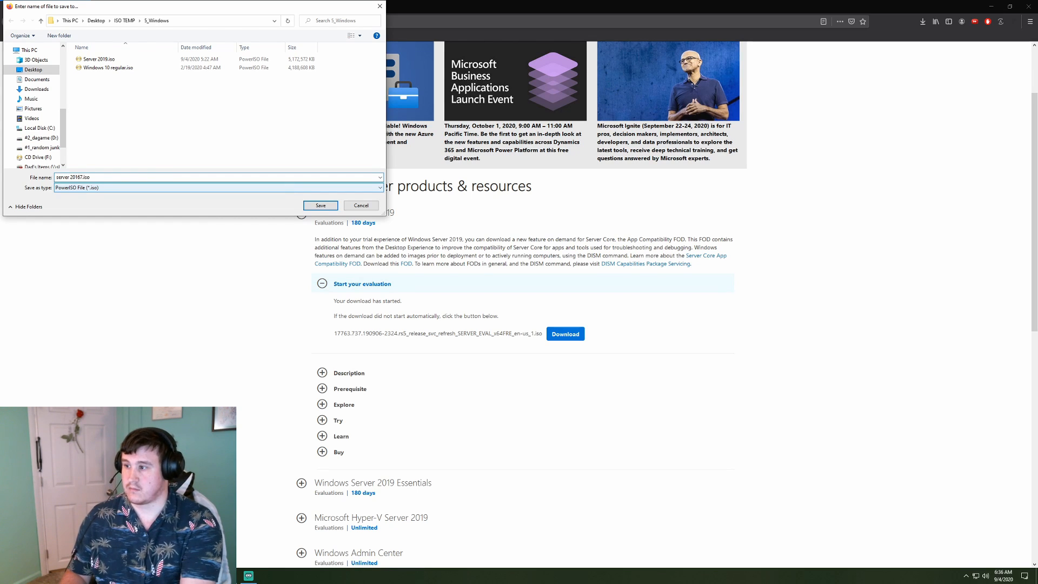
type("7")
key("BackSpace")
key("BackSpace")
type("9")
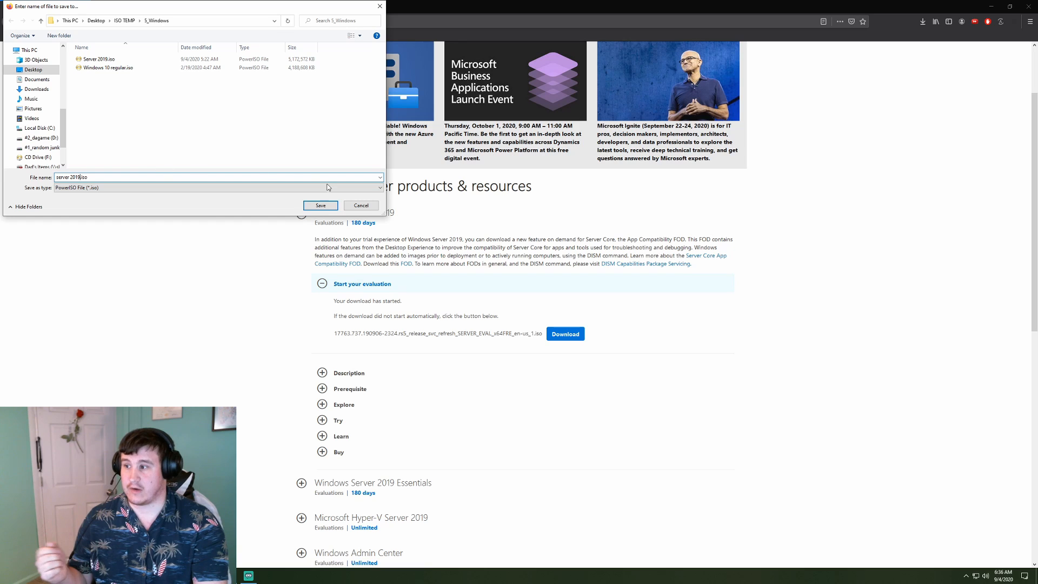
left_click(360, 205)
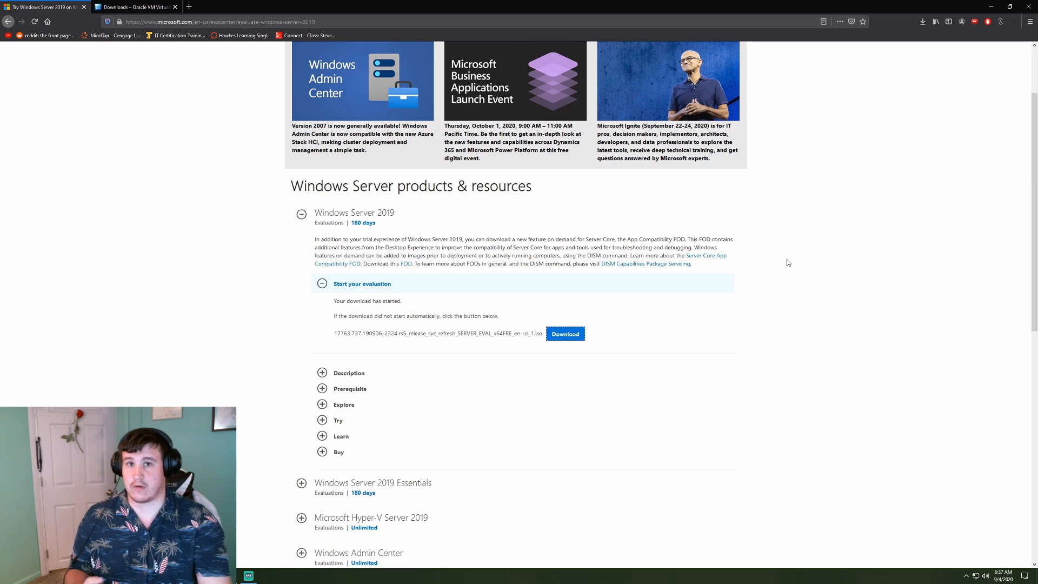
Switch to the VirtualBox Downloads tab in Firefox
left_click(135, 7)
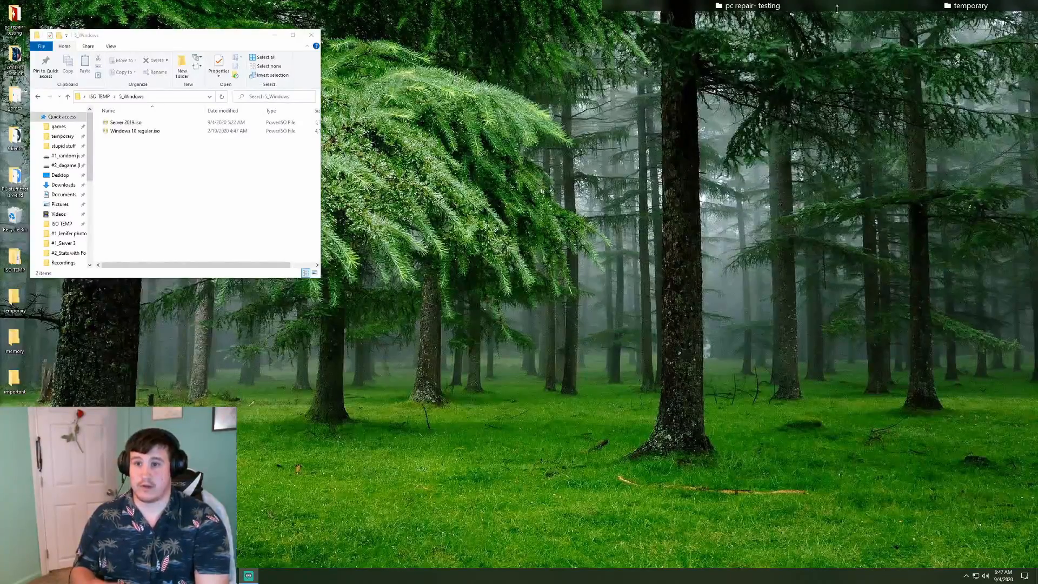
Launch VirtualBox Manager from its desktop shortcut
mouse_move(800, 6)
double_click(880, 20)
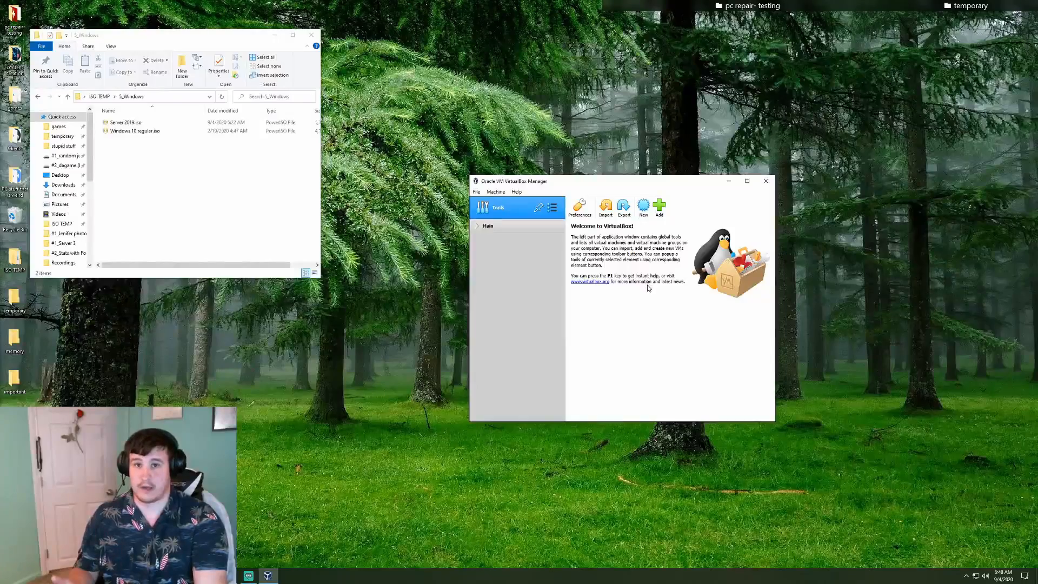
Start a new VM named 'Server 2019' and pick Other… to browse for its machine folder
left_click(643, 210)
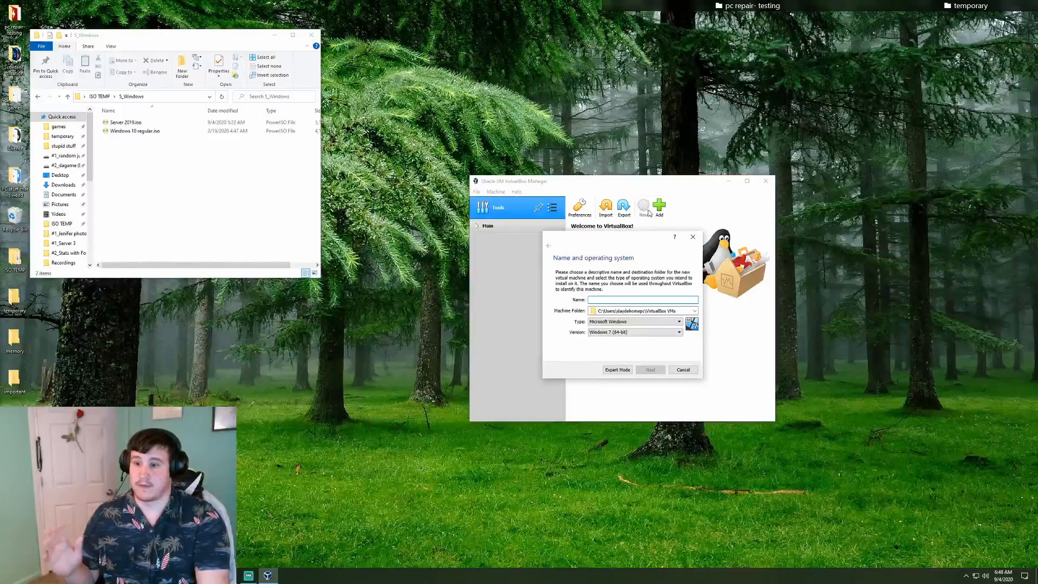
type("Server 2")
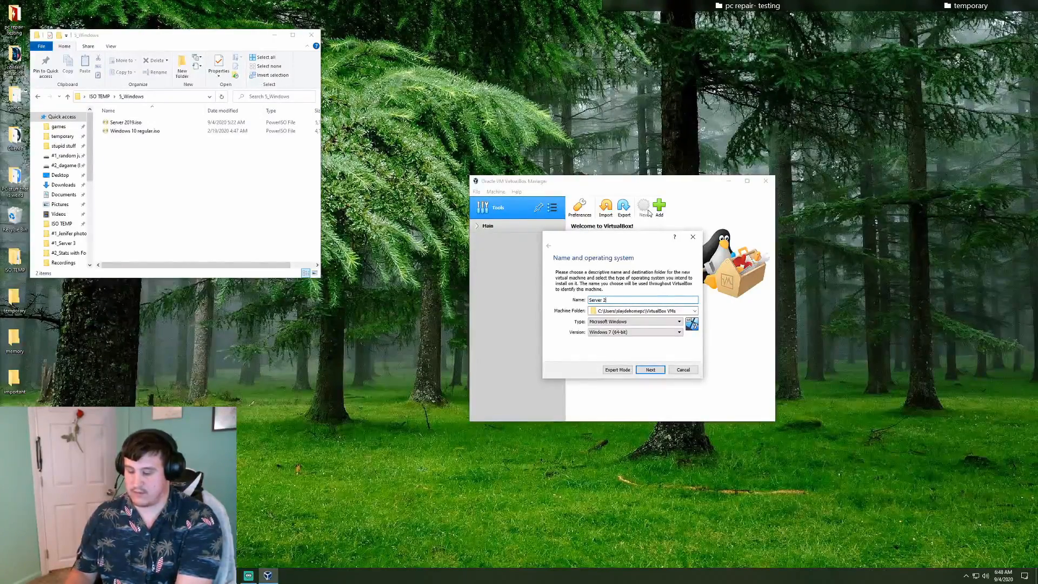
type("019")
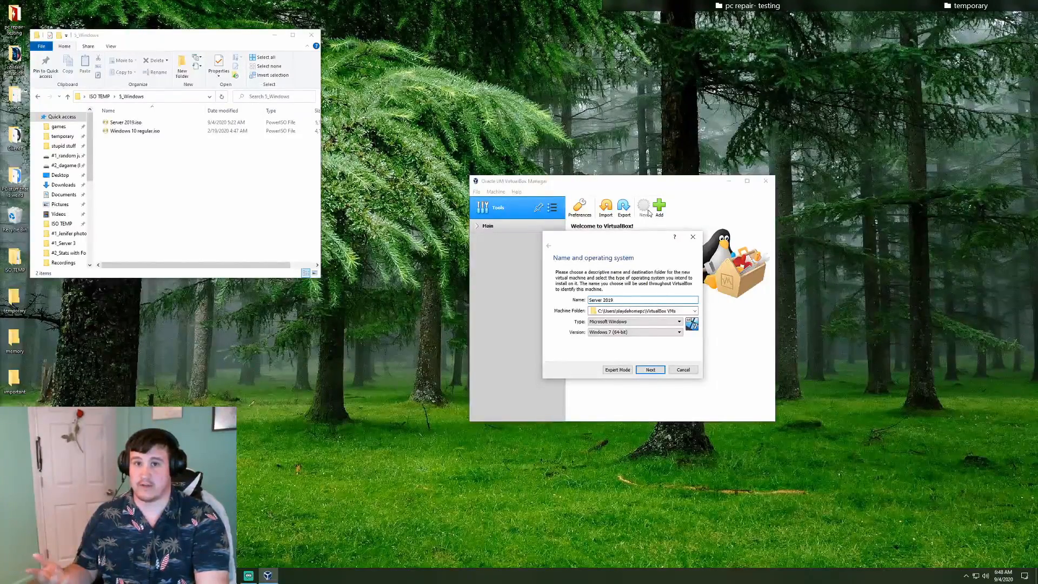
left_click(696, 312)
left_click(615, 326)
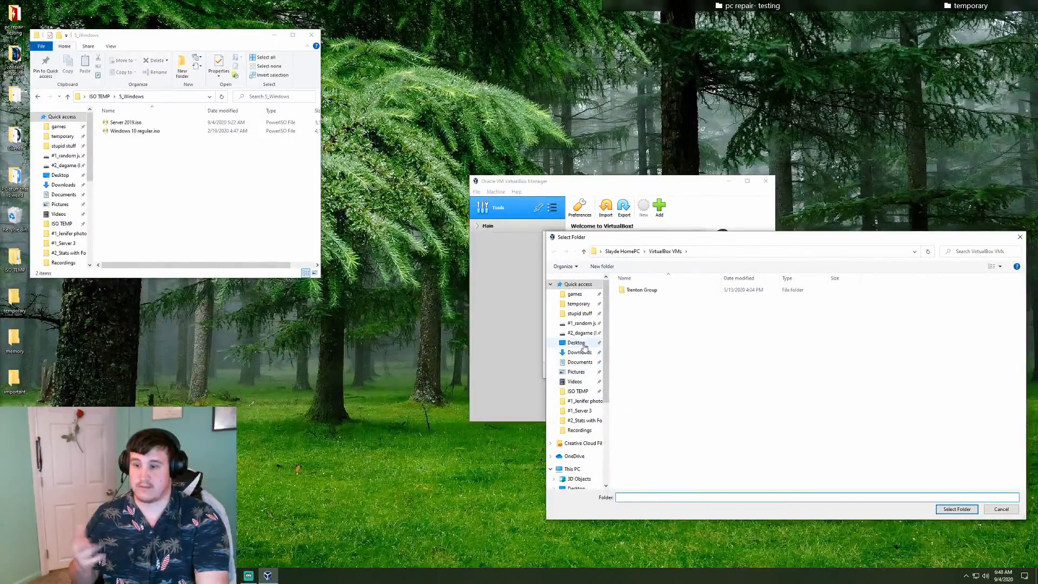
Set the machine folder to D:\Windows server storage and iso\storage files
left_click(581, 332)
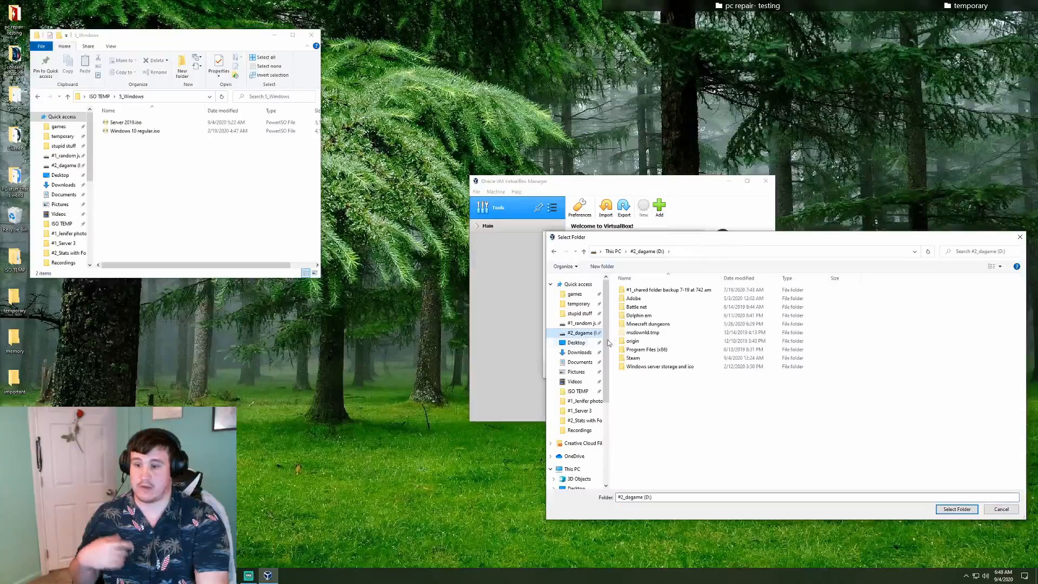
double_click(649, 366)
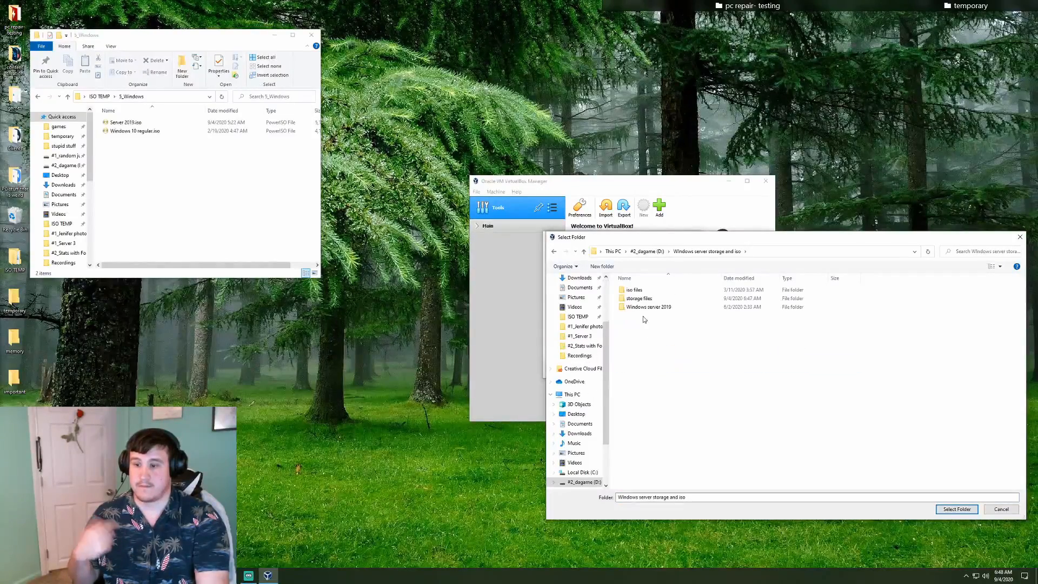
double_click(643, 297)
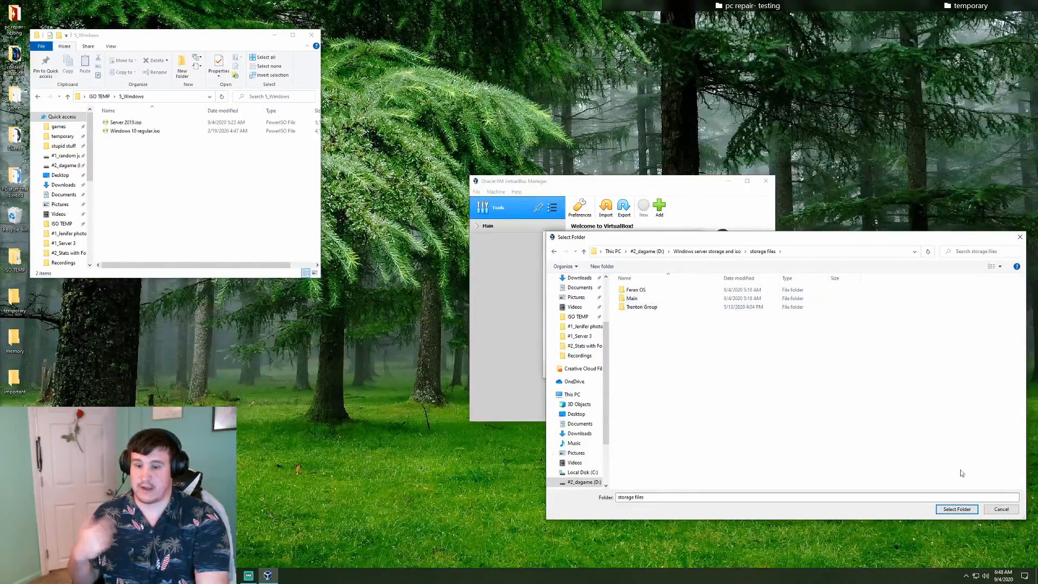
left_click(957, 509)
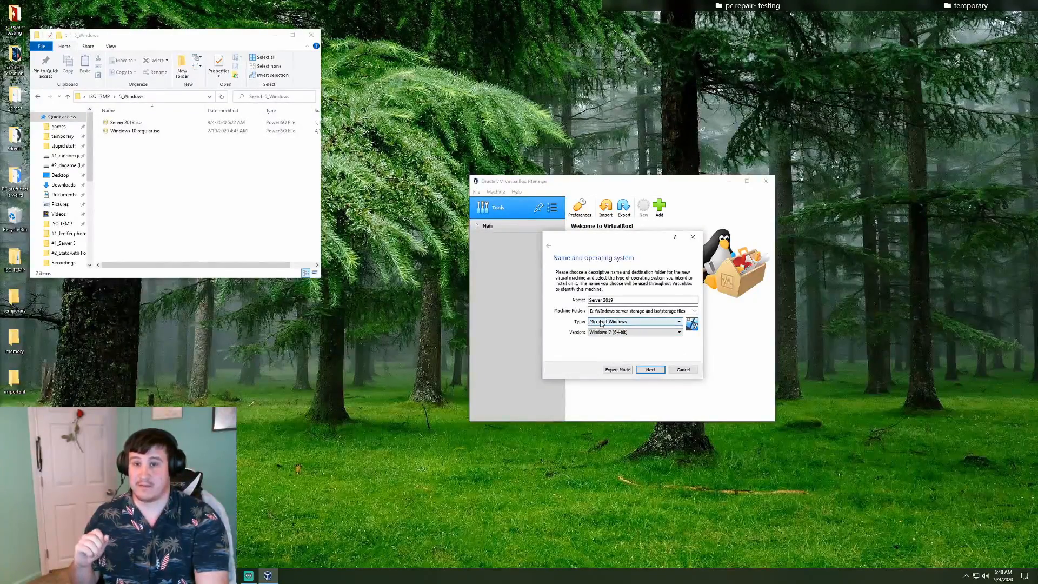
Set the VM version to Windows 2019 (64-bit) and move on to the memory step
left_click(621, 332)
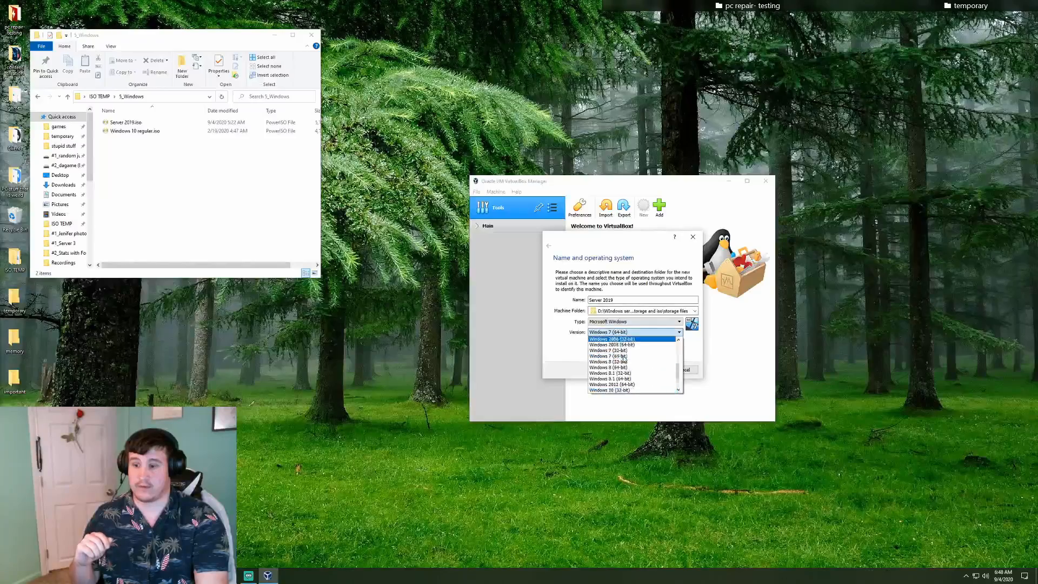
scroll(628, 368, "down", 1)
left_click(630, 379)
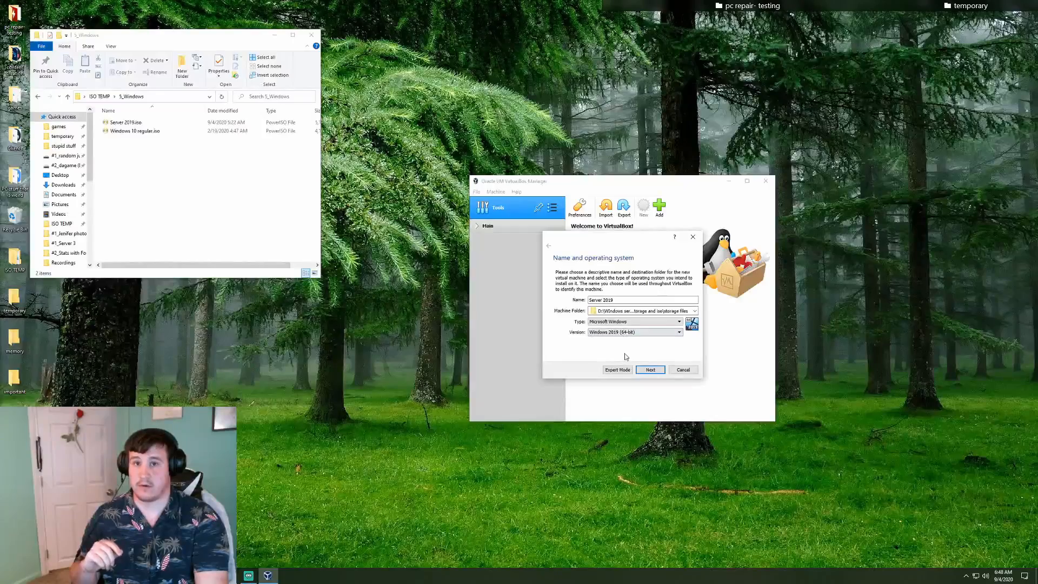
left_click(652, 370)
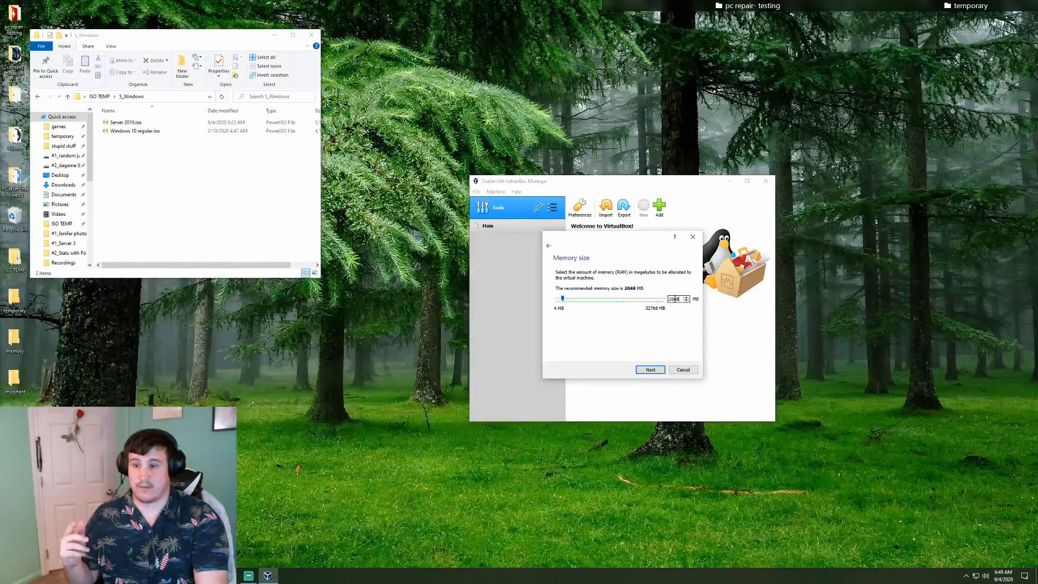
Replace the 2048 MB memory value with 4000 MB and proceed to the hard disk step
left_click_drag(682, 299, 669, 300)
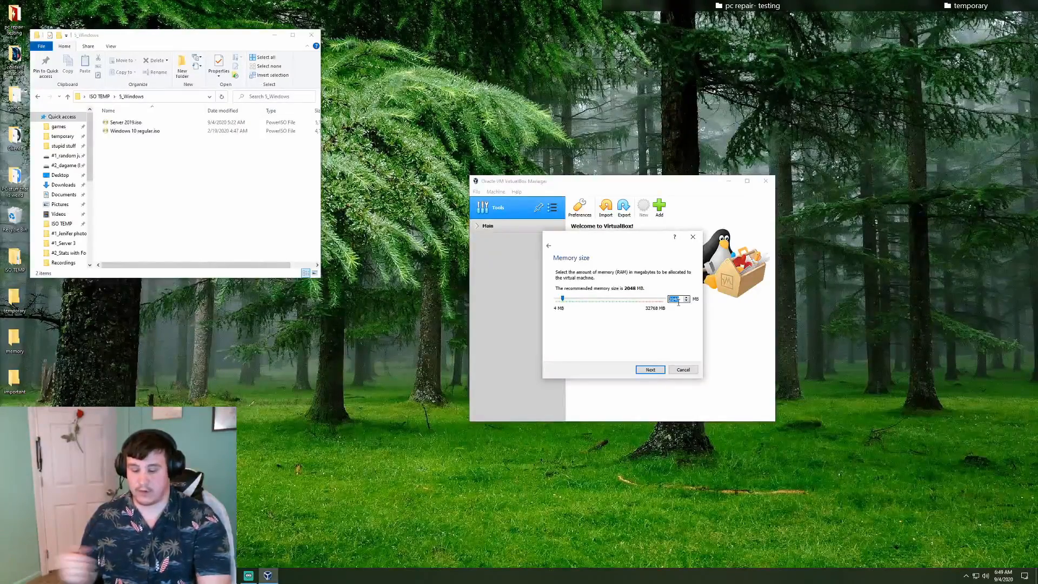
type("4")
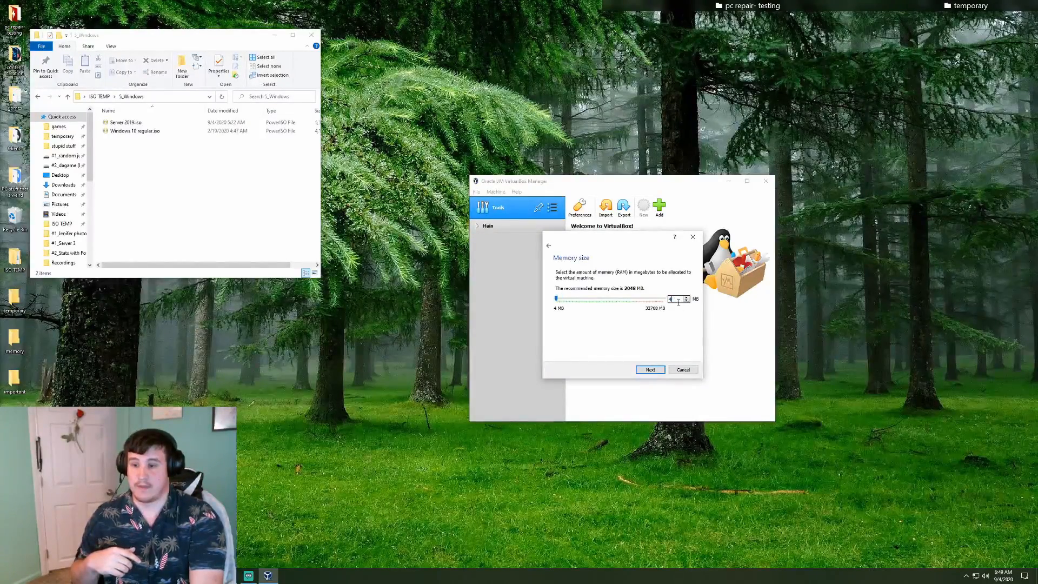
type("000")
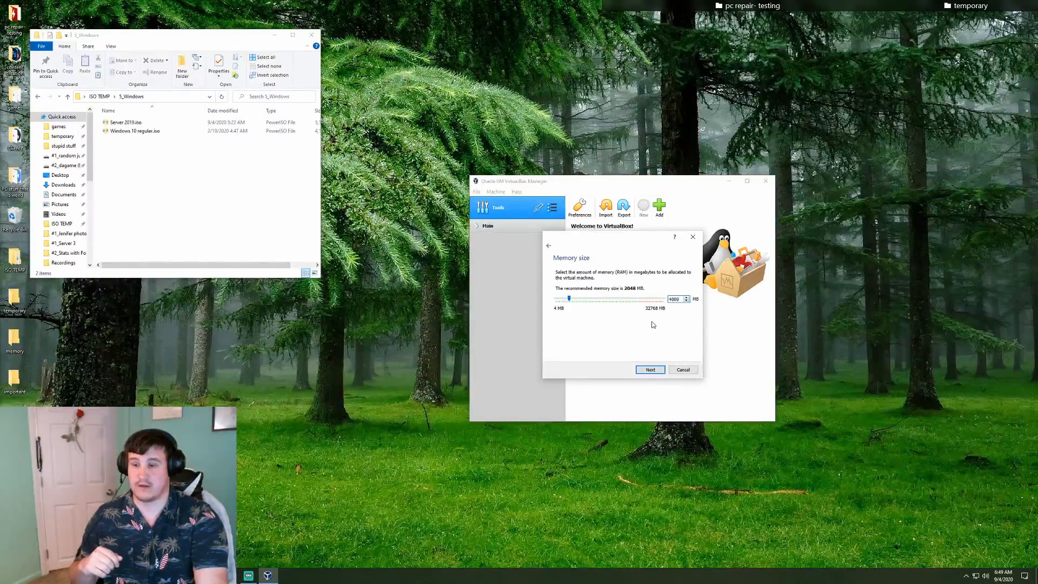
left_click(651, 370)
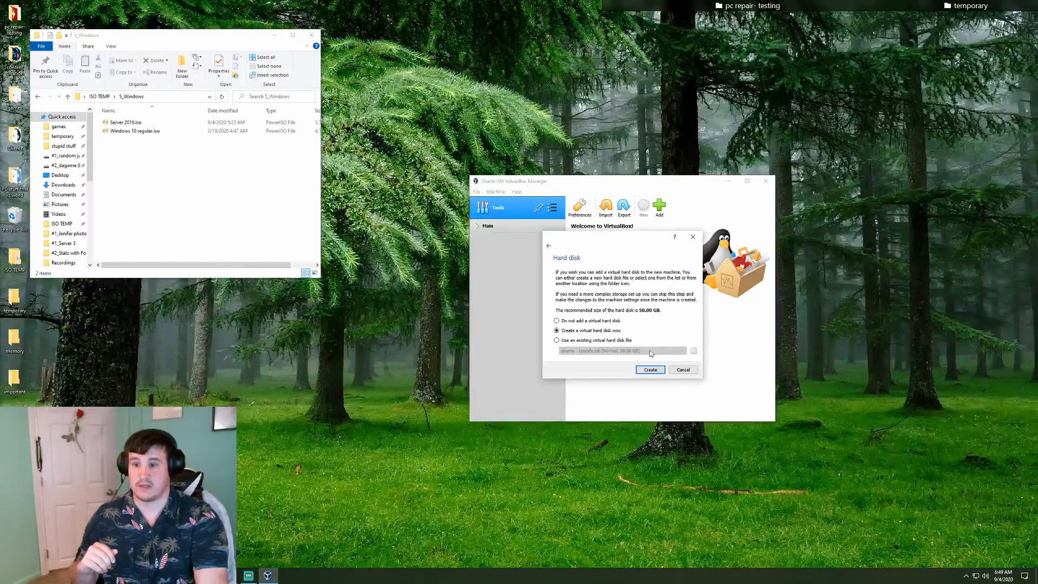
Choose to create a new virtual hard disk for the VM, keeping VDI as the file type
left_click(650, 370)
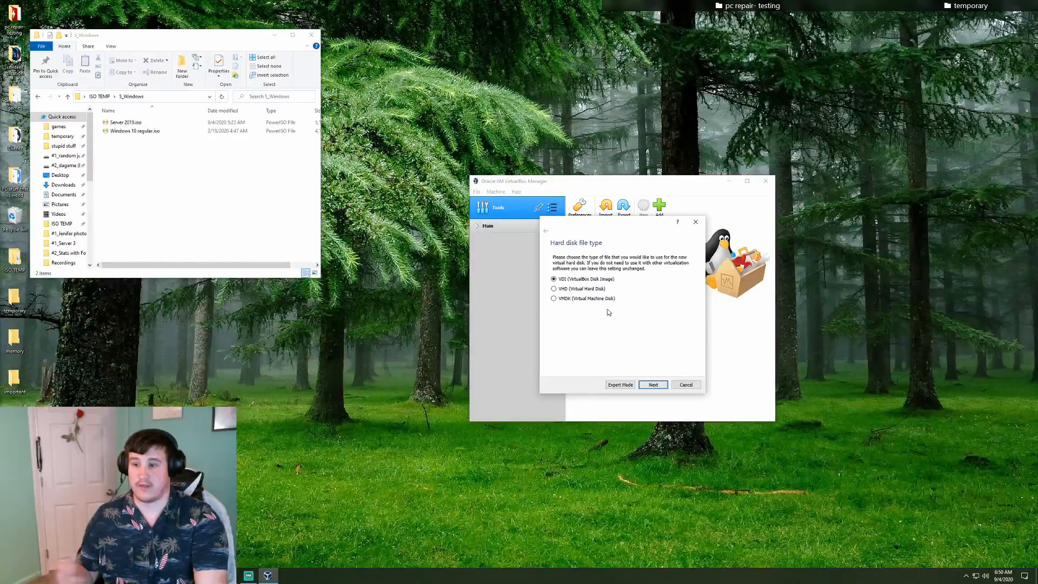
Keep VDI as the disk file type and continue to the storage allocation page
left_click(659, 388)
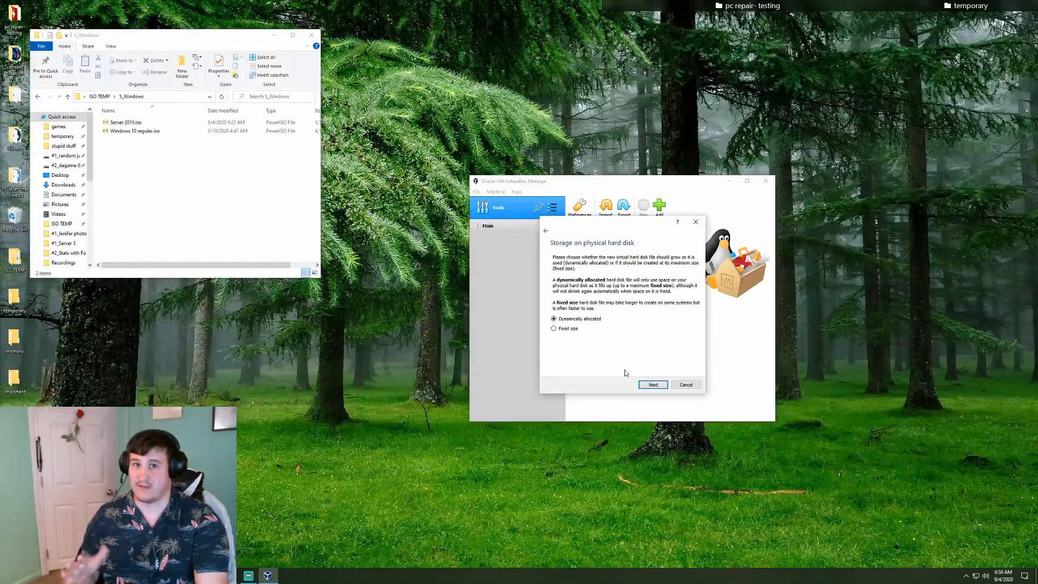
Keep dynamic allocation, enlarge the virtual disk from 50 to 70 GB, and create the VM
left_click(654, 386)
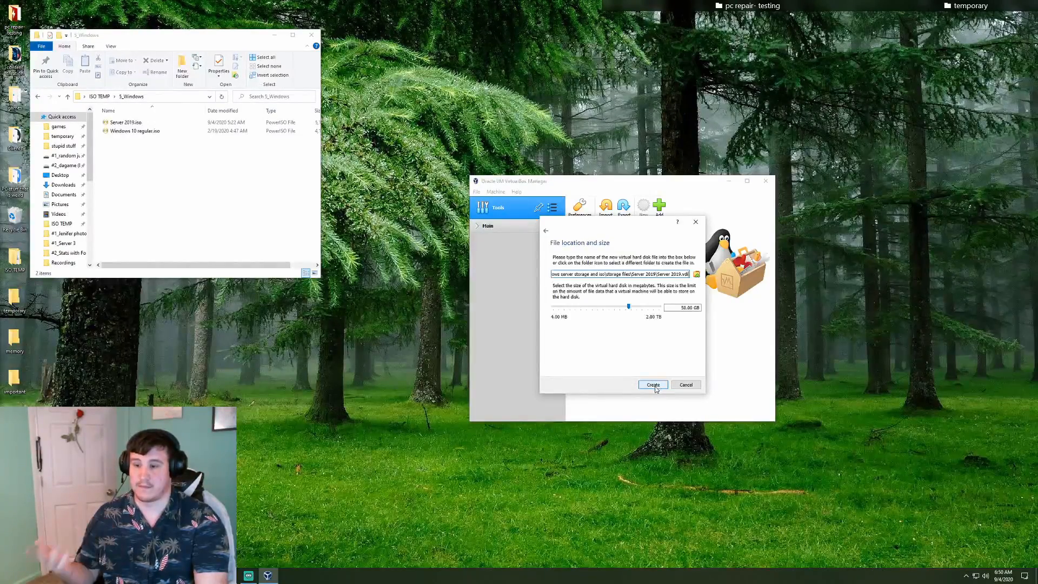
left_click(684, 311)
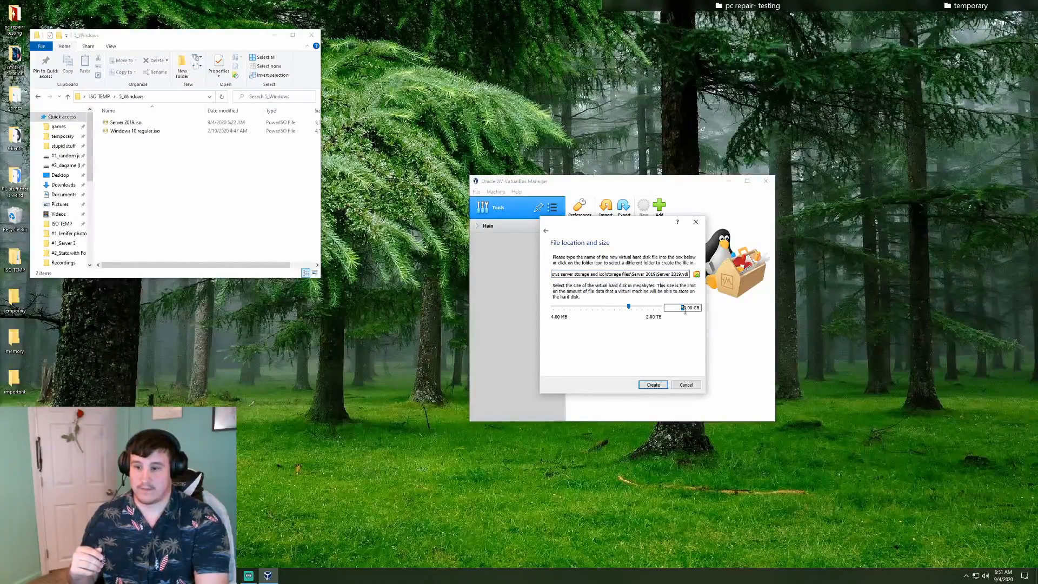
double_click(686, 313)
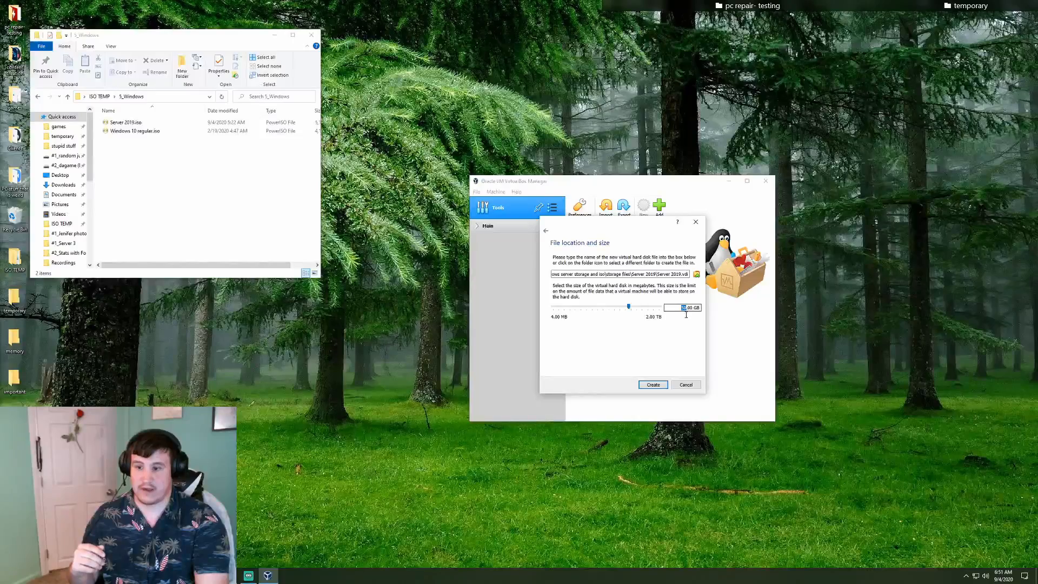
type("7")
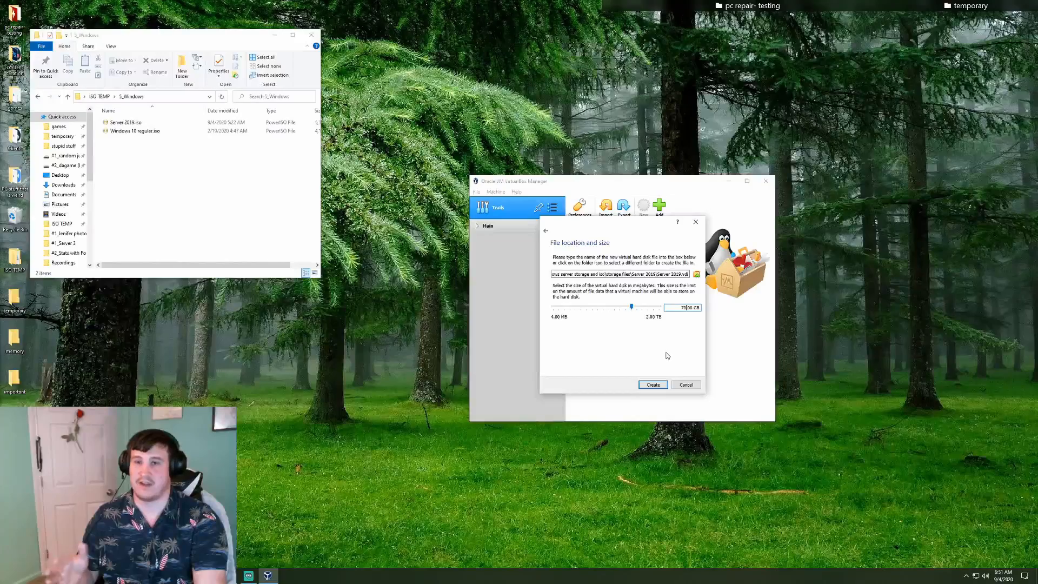
left_click(661, 384)
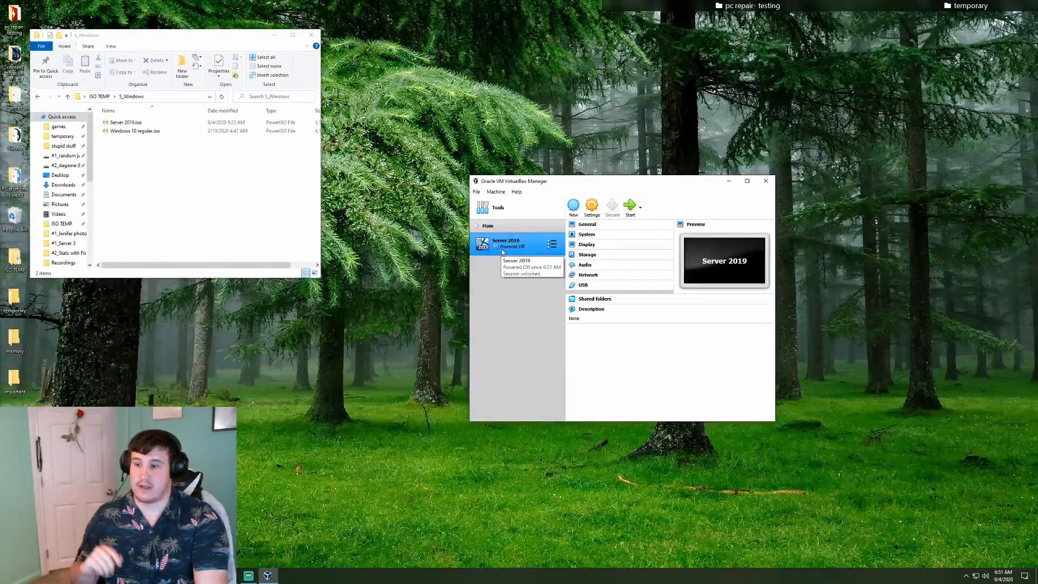
Expand and collapse the Main group, then open Settings for the Server 2019 VM
left_click(477, 227)
left_click(477, 227)
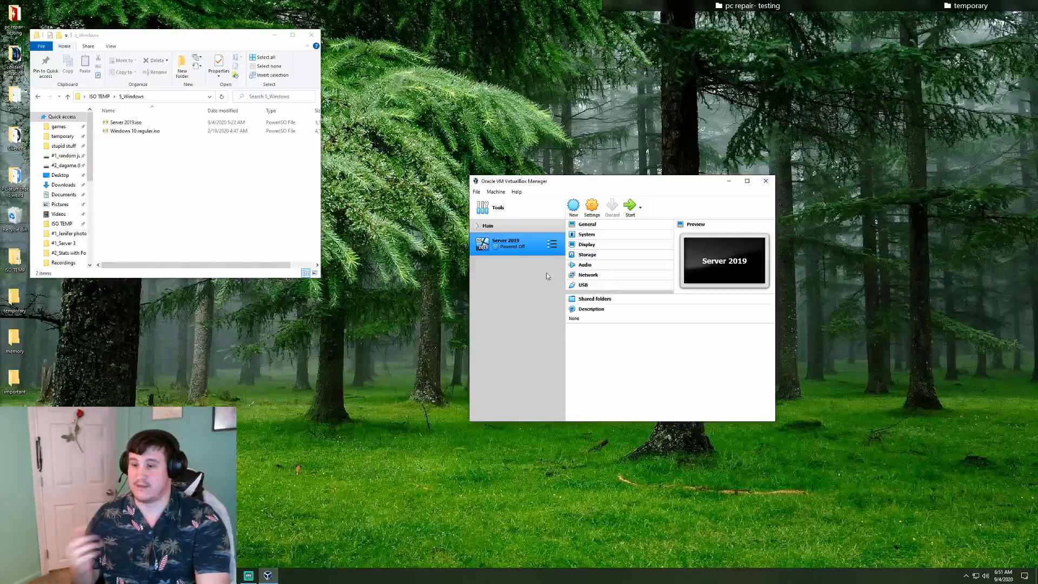
left_click(593, 210)
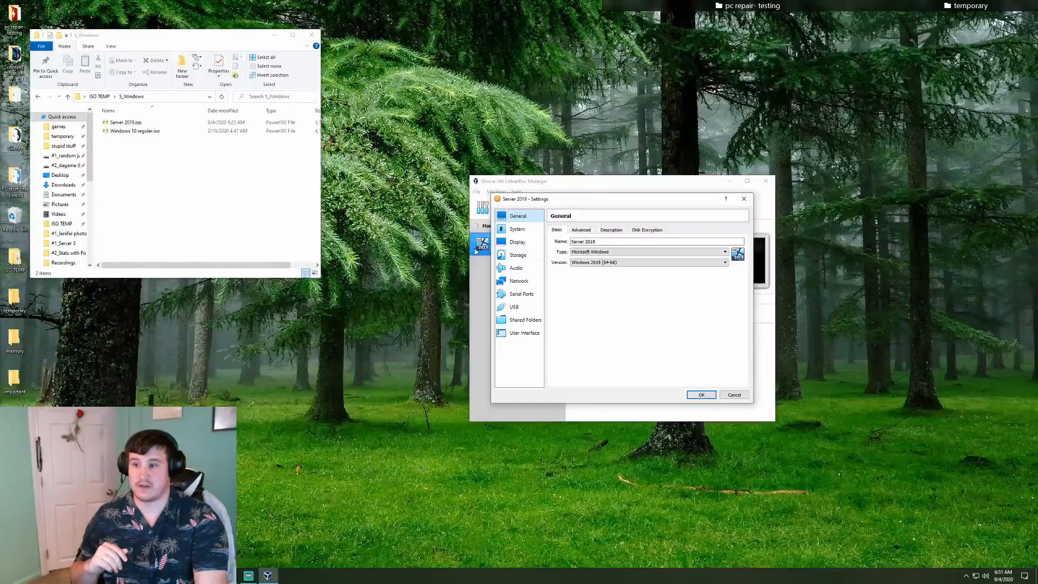
Browse the General Basic and Advanced tabs, then switch to the System motherboard page
left_click_drag(534, 200, 747, 205)
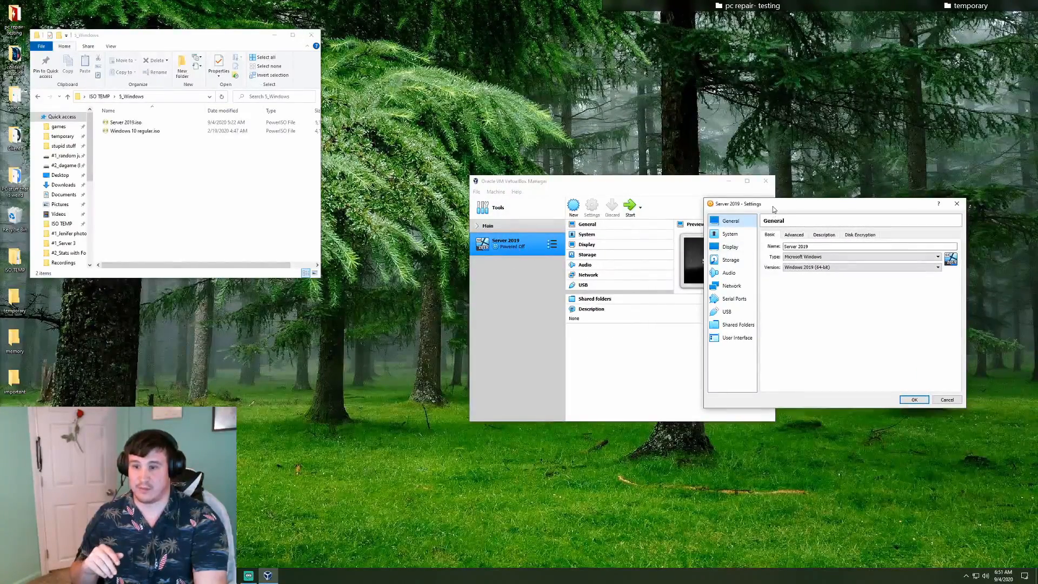
left_click_drag(773, 208, 572, 210)
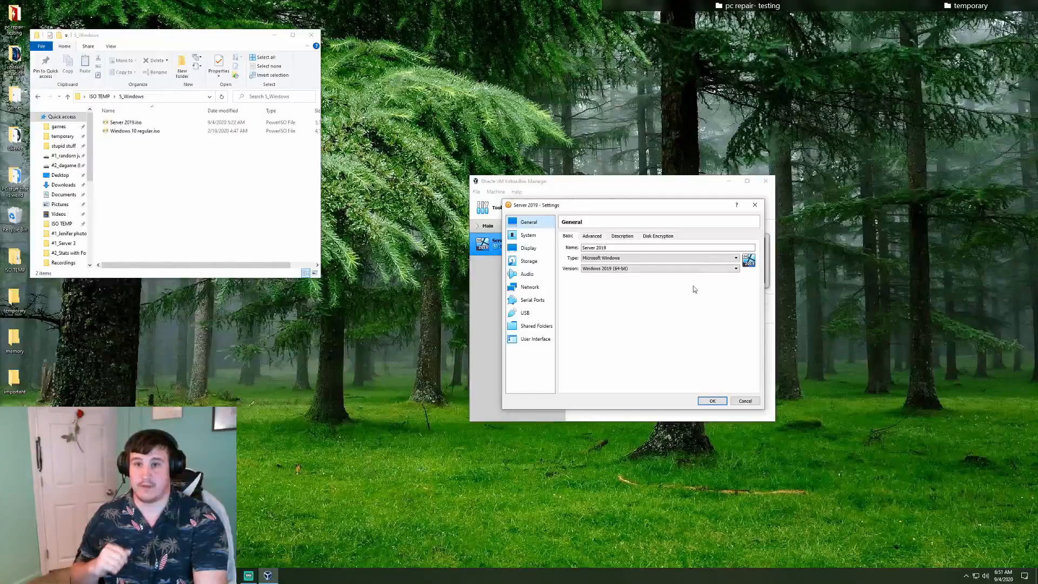
left_click(593, 237)
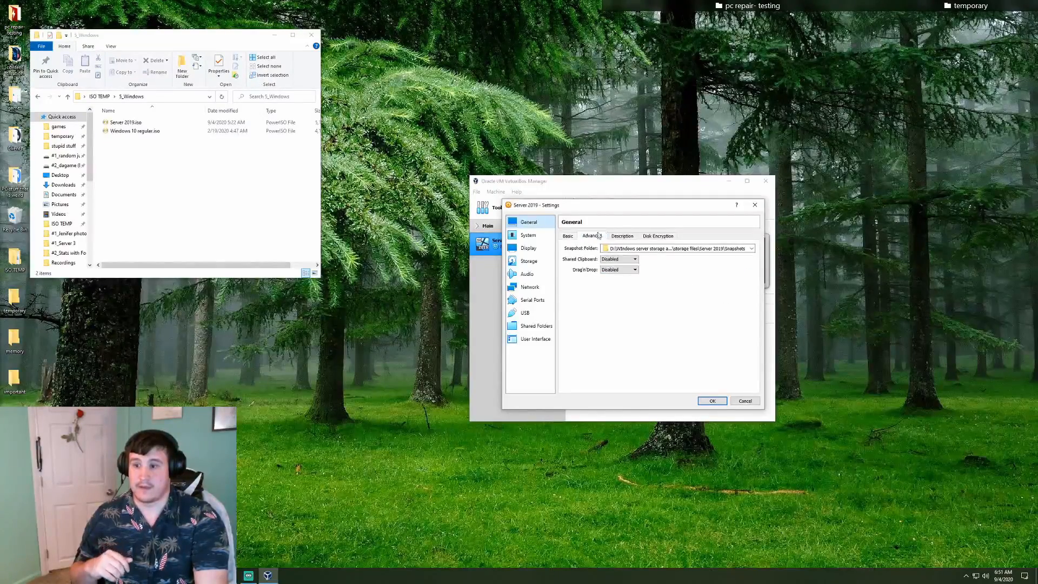
left_click(622, 236)
left_click(657, 236)
left_click(567, 236)
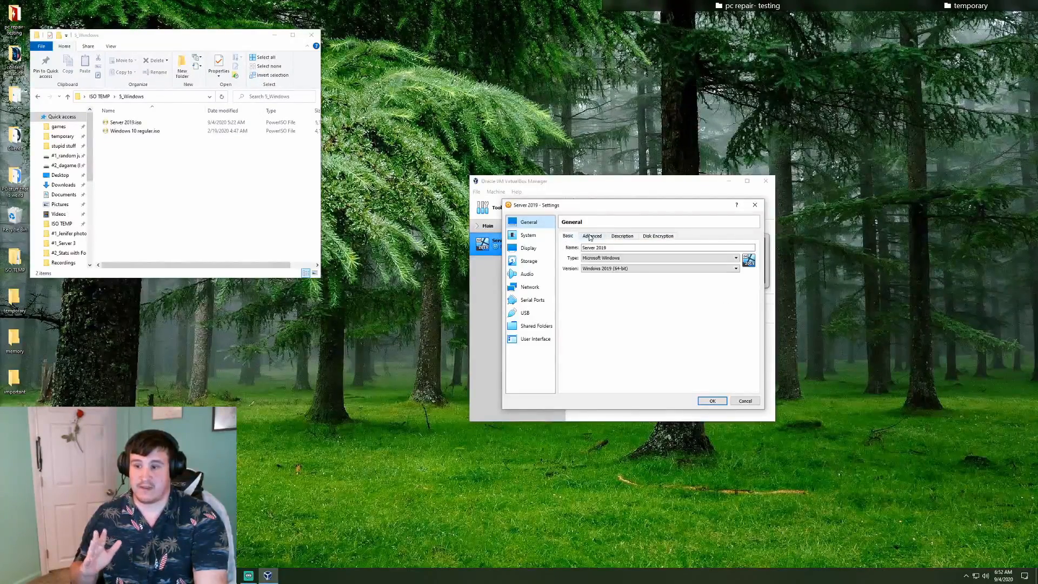
left_click(590, 237)
left_click(622, 236)
left_click(656, 236)
left_click(586, 237)
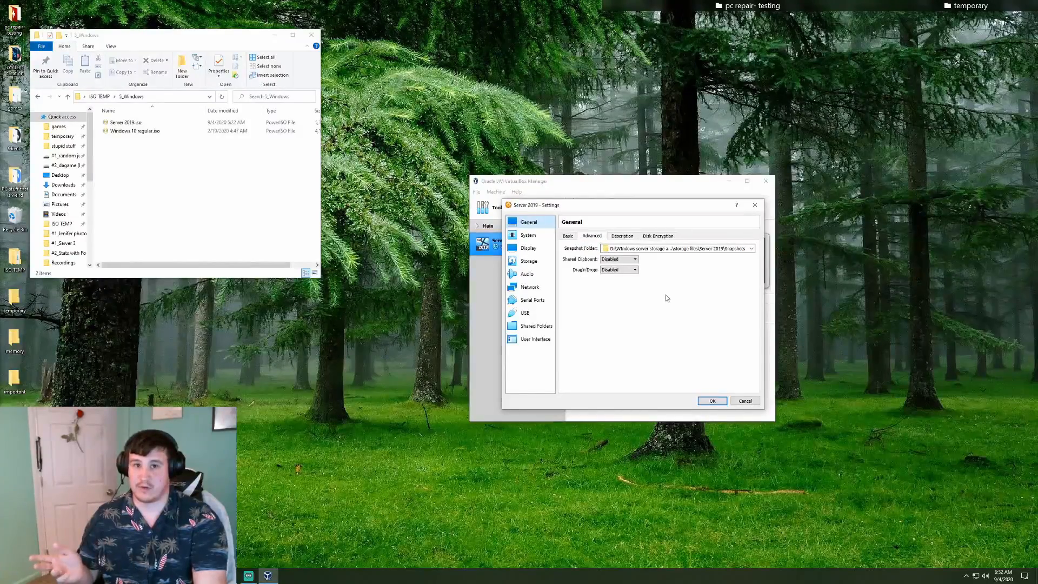
left_click(528, 235)
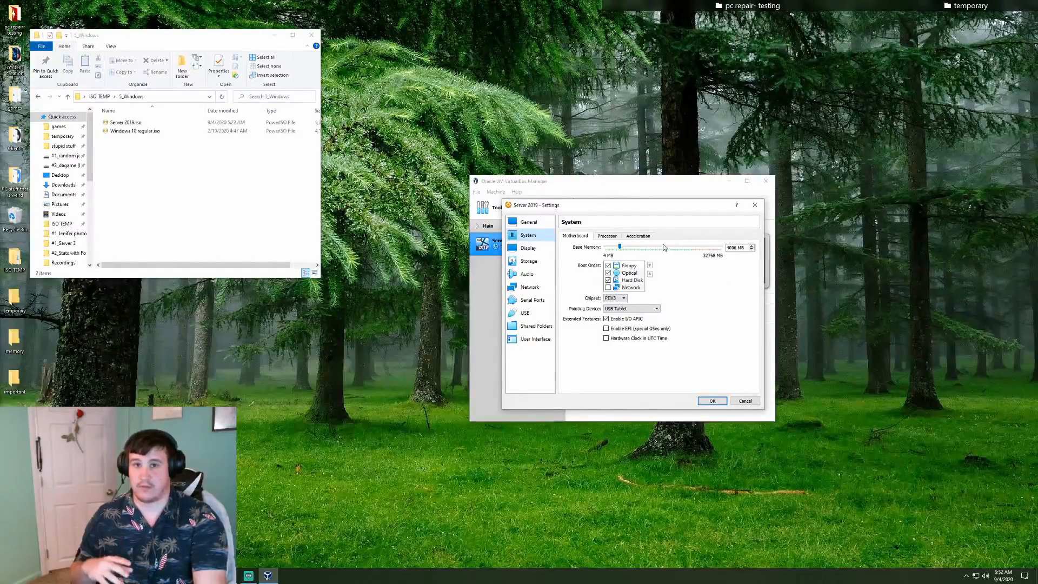
Give the VM 2 processors, check Acceleration, then view the Display page's 128 MB video memory
left_click(608, 236)
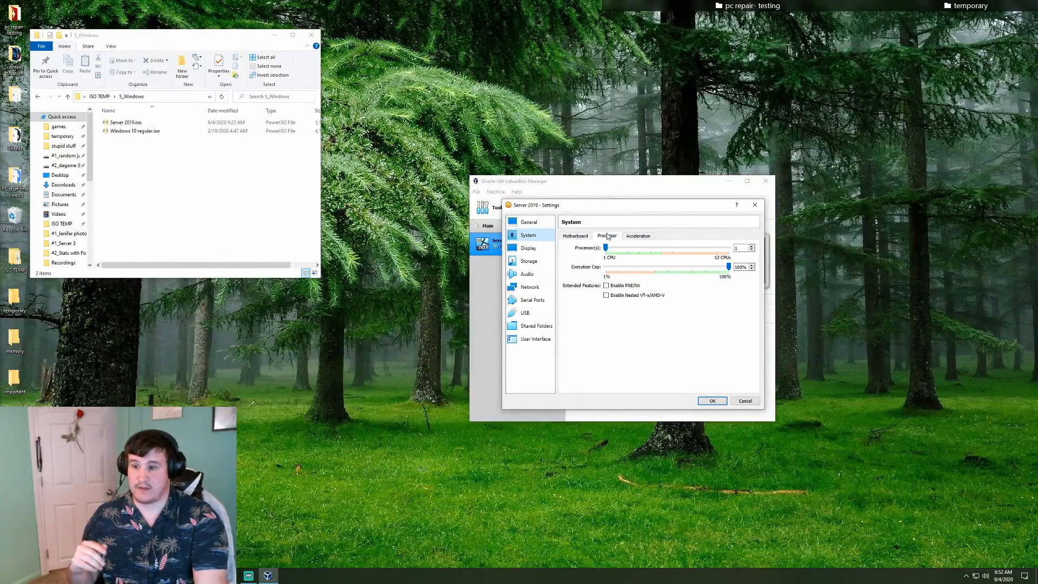
left_click(752, 246)
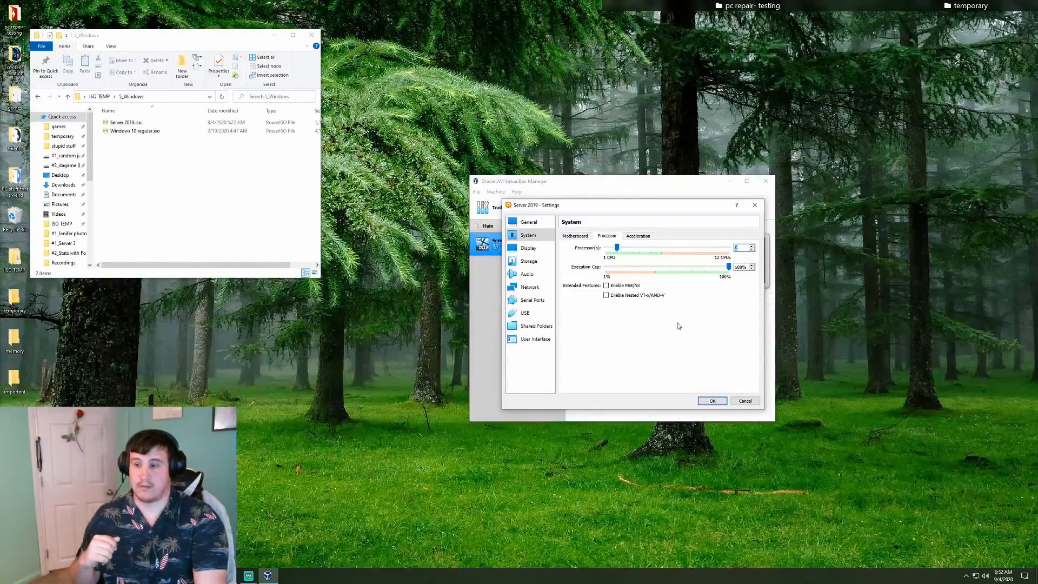
left_click(647, 238)
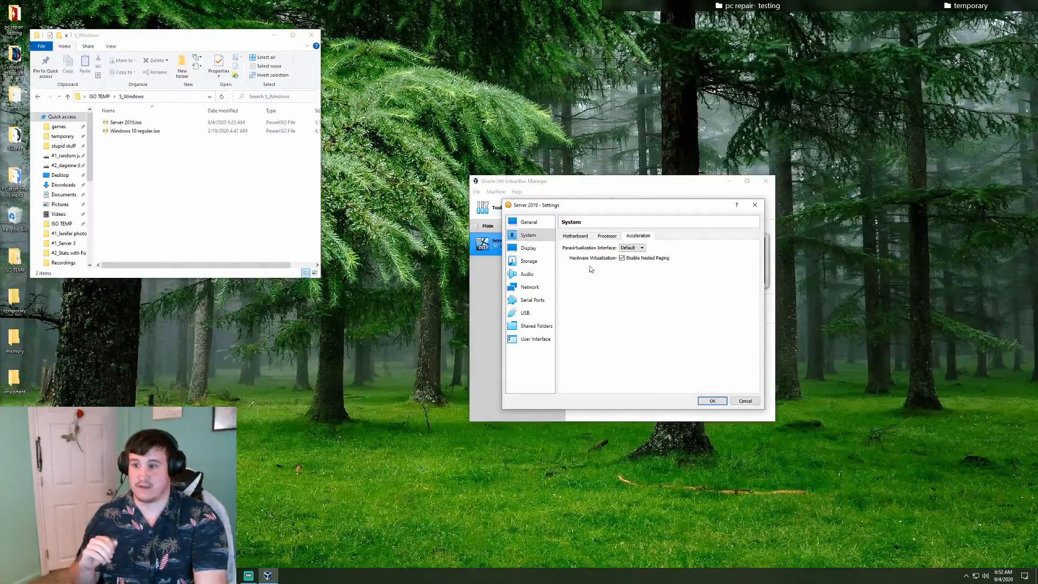
left_click(528, 248)
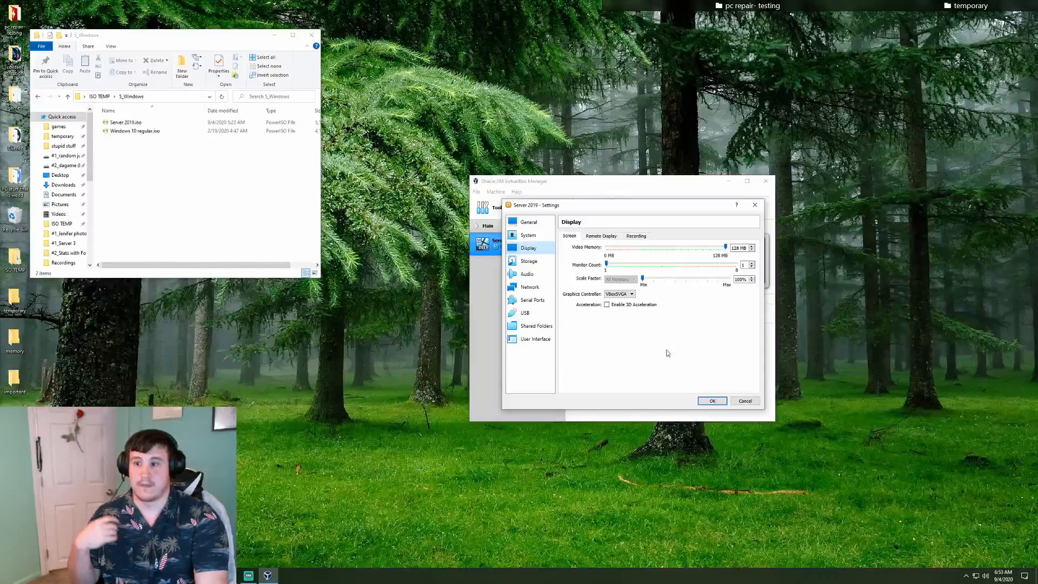
On the Storage page, select the empty optical drive and browse for a disk image file
left_click(541, 261)
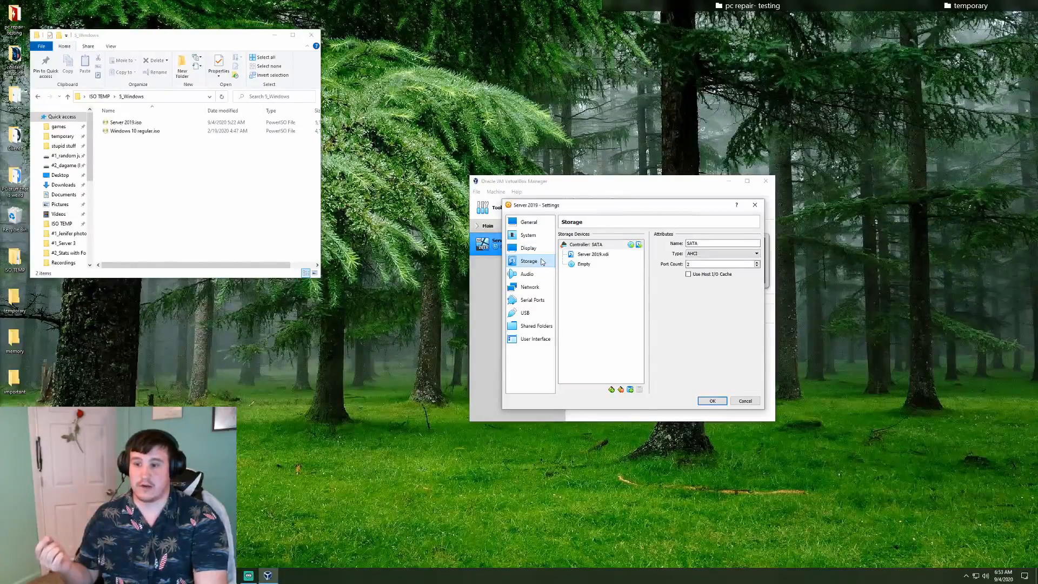
left_click(593, 265)
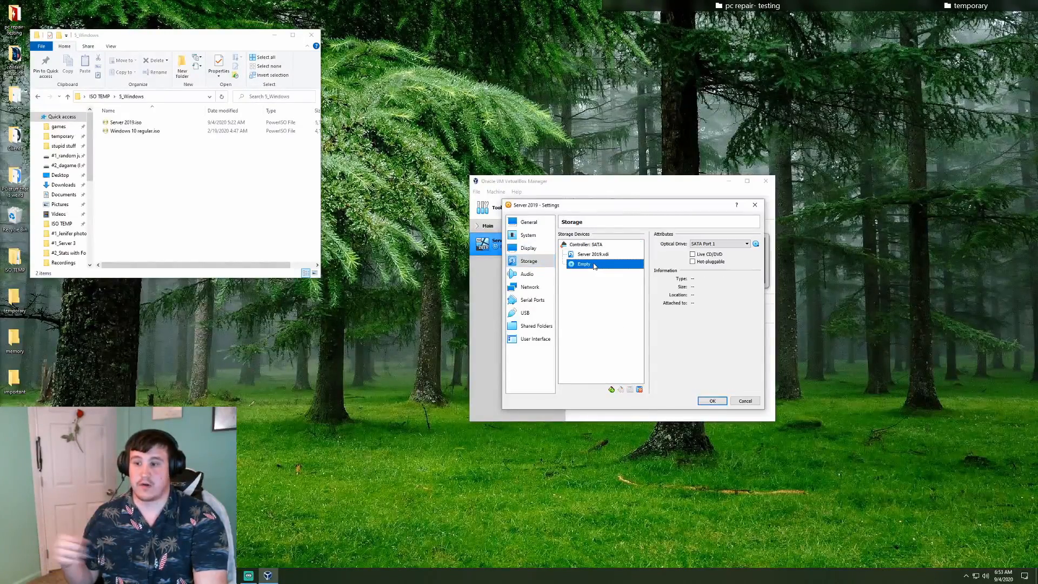
left_click(756, 244)
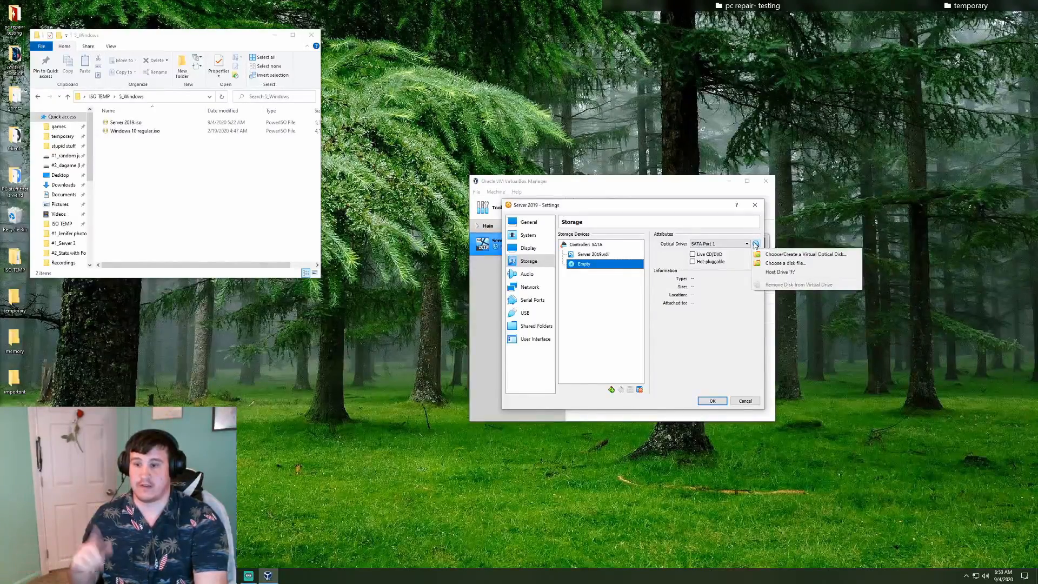
left_click(753, 264)
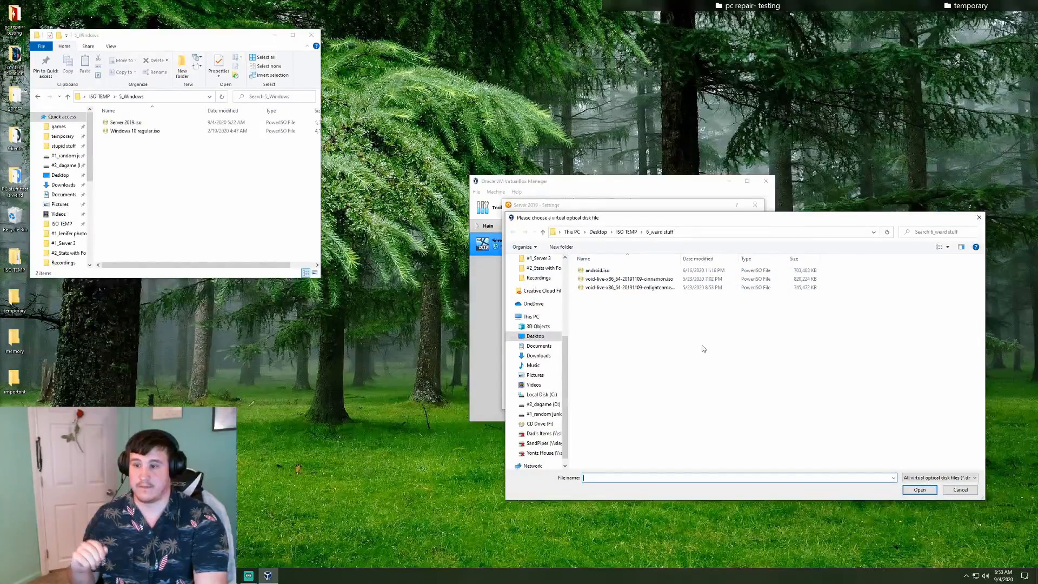
Load Server 2019.iso from ISO TEMP\5_Windows into the SATA optical drive
left_click(626, 232)
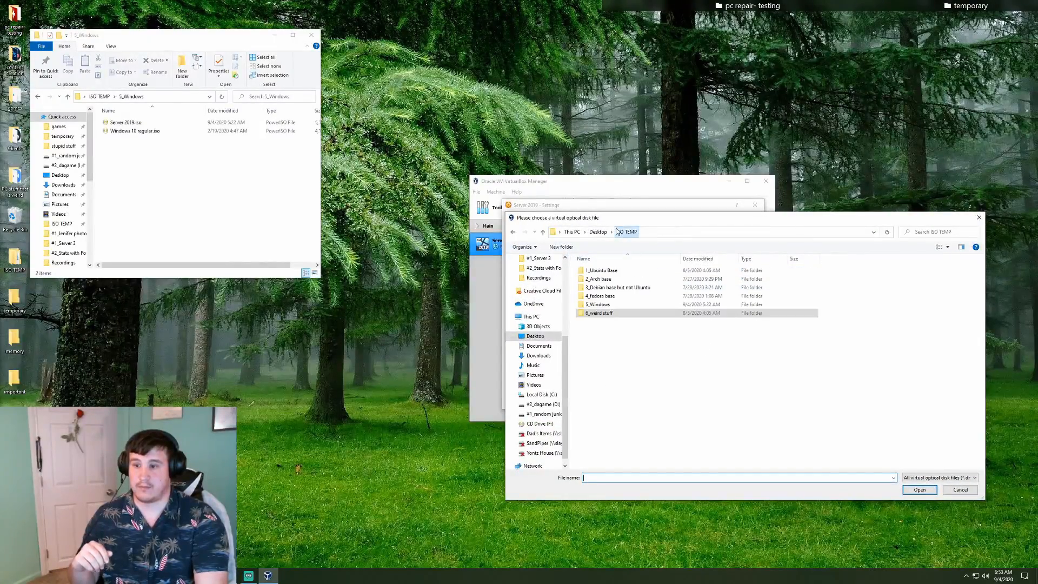
double_click(616, 304)
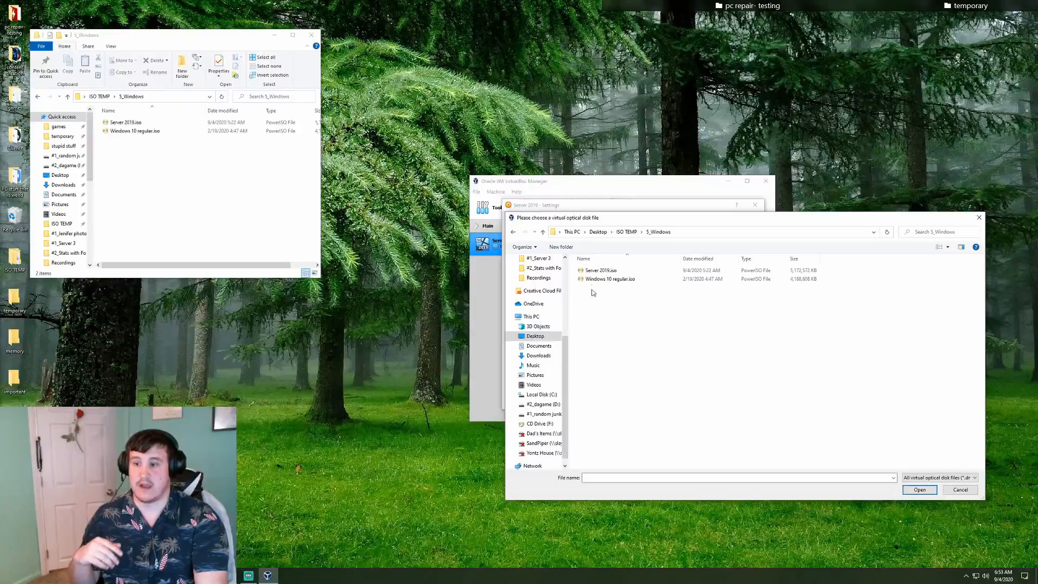
left_click(599, 271)
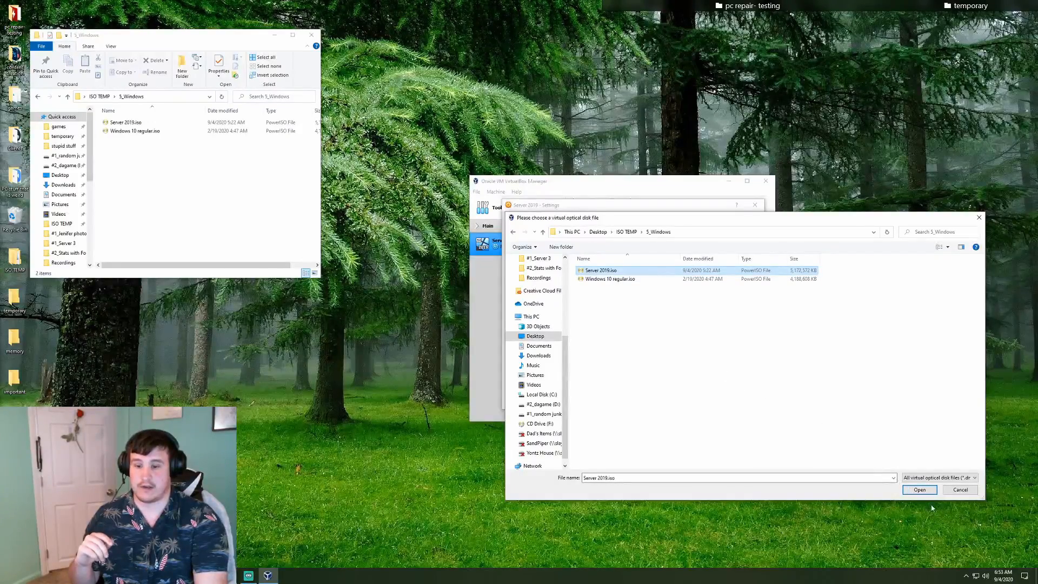
left_click(921, 490)
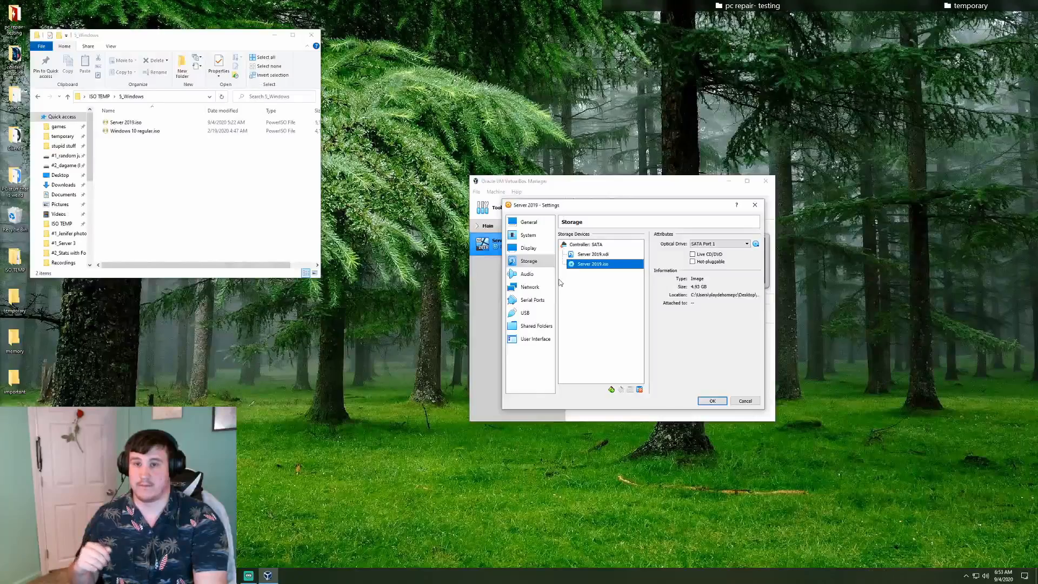
Review the Network and USB pages, then save the Server 2019 settings with OK
left_click(531, 290)
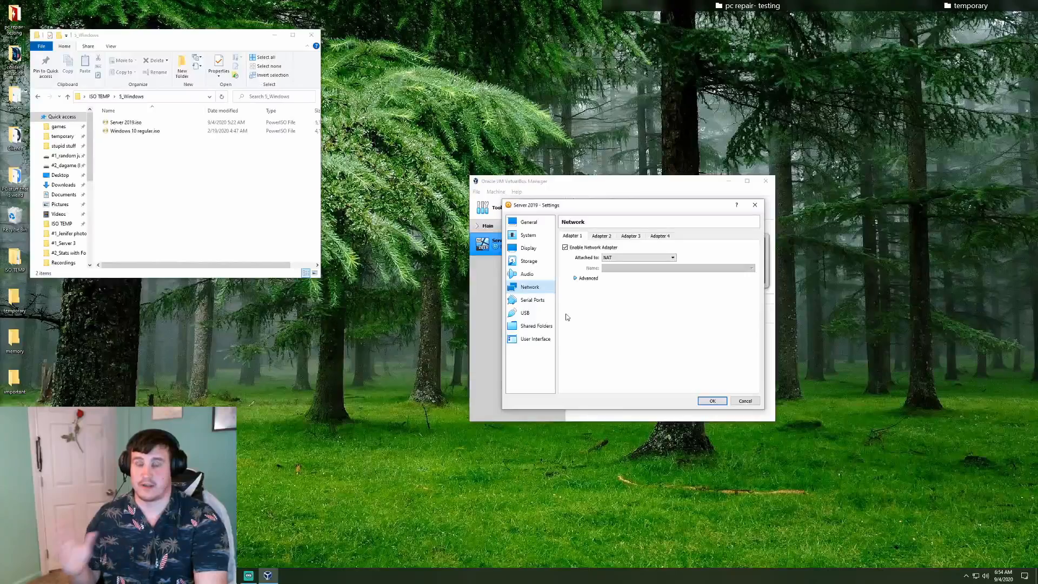
left_click(544, 313)
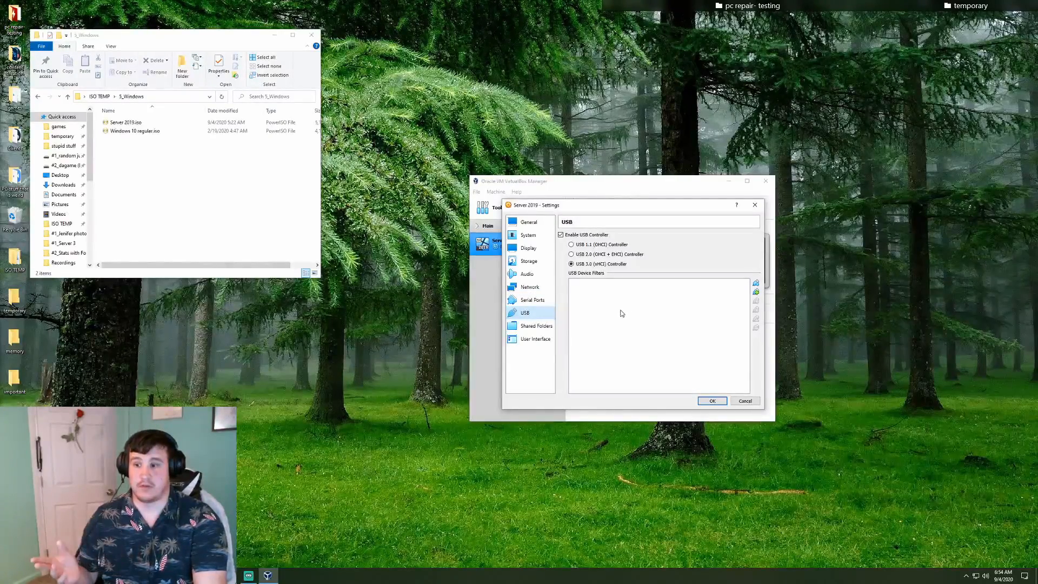
left_click(711, 402)
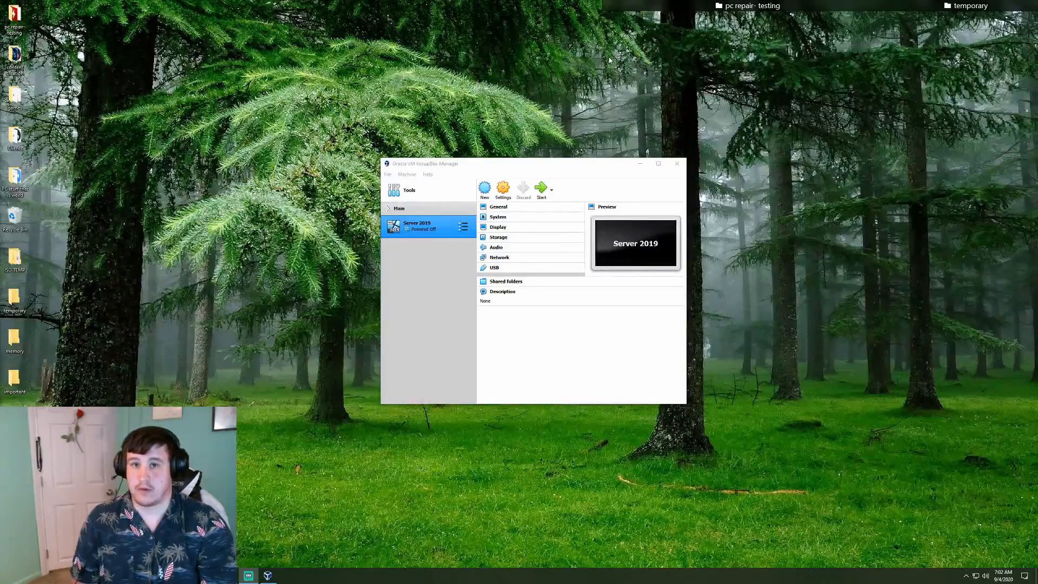
Start the VM with Server 2019.iso chosen as its start-up disk
left_click(541, 189)
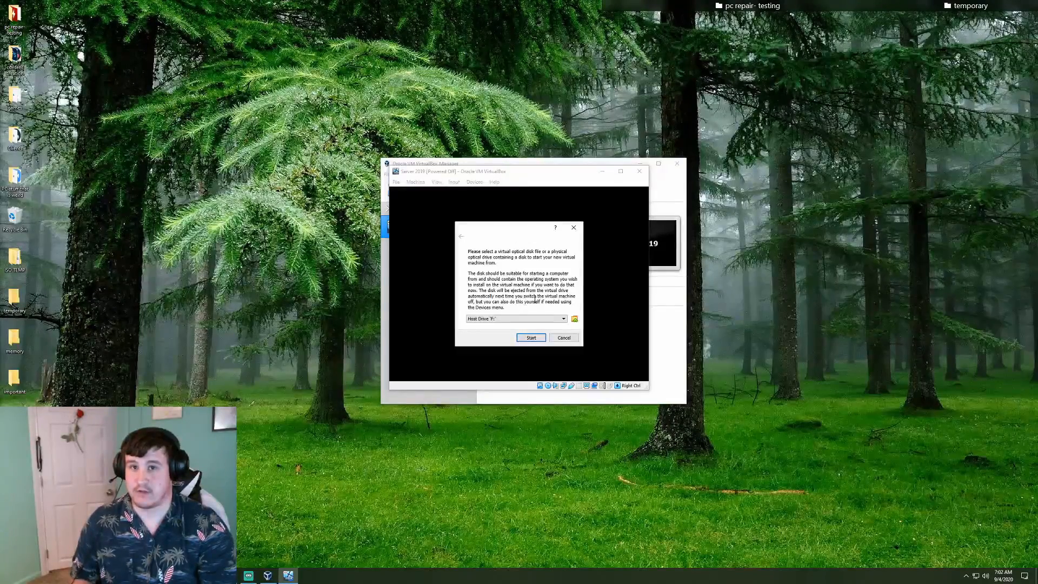
left_click(574, 319)
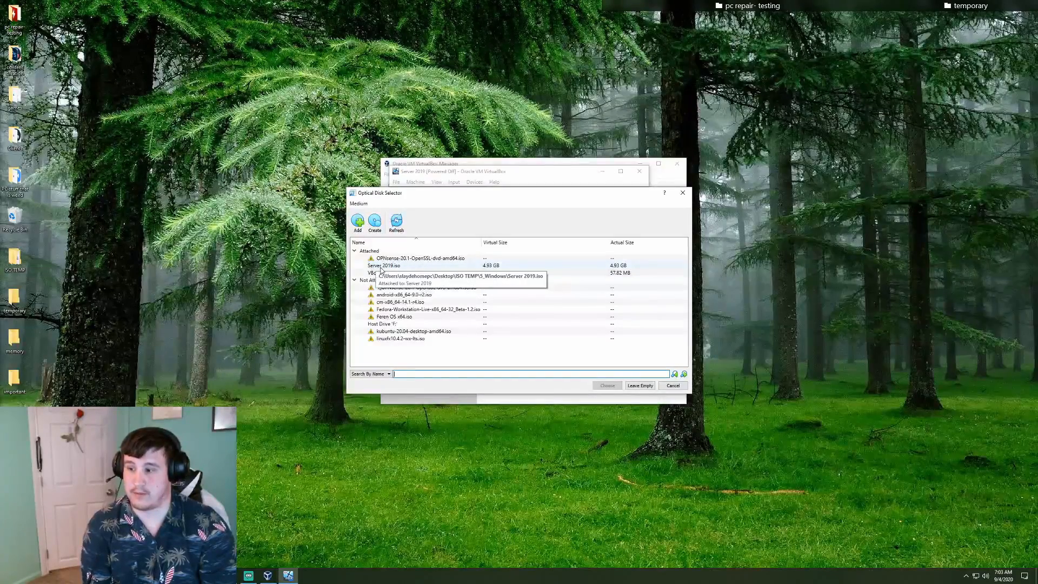
left_click(381, 266)
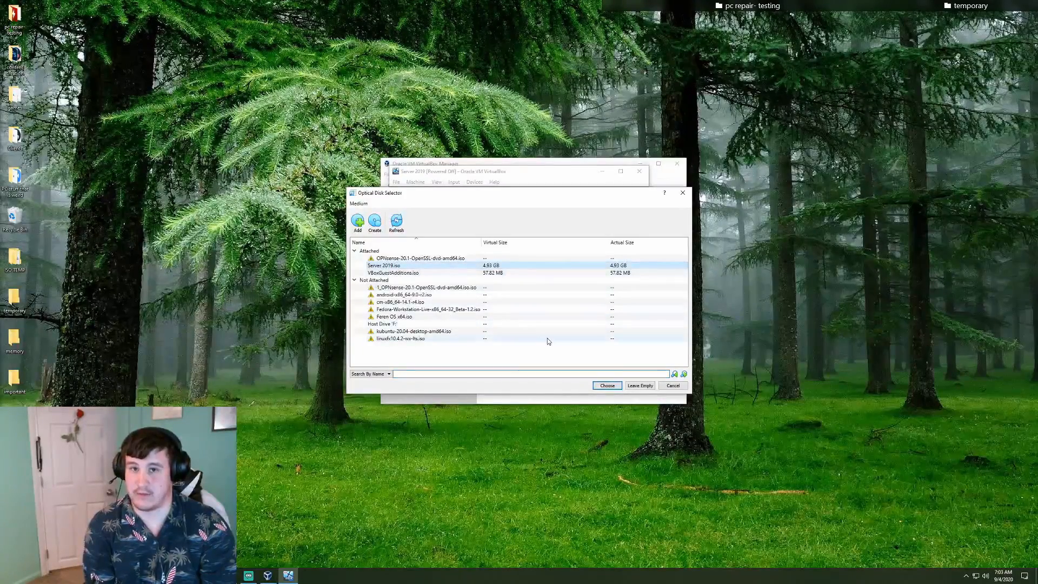
left_click(606, 386)
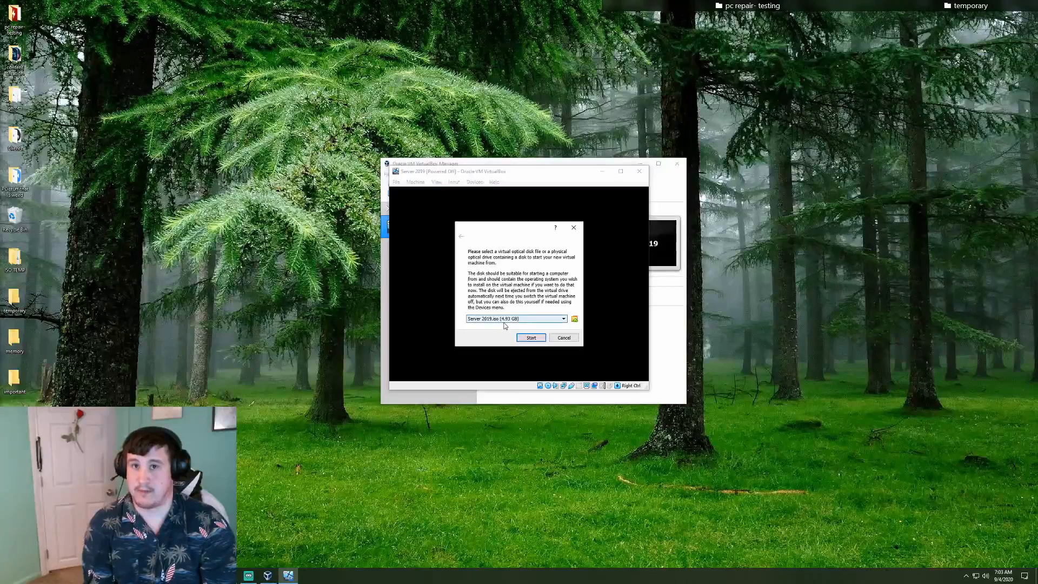
left_click(532, 338)
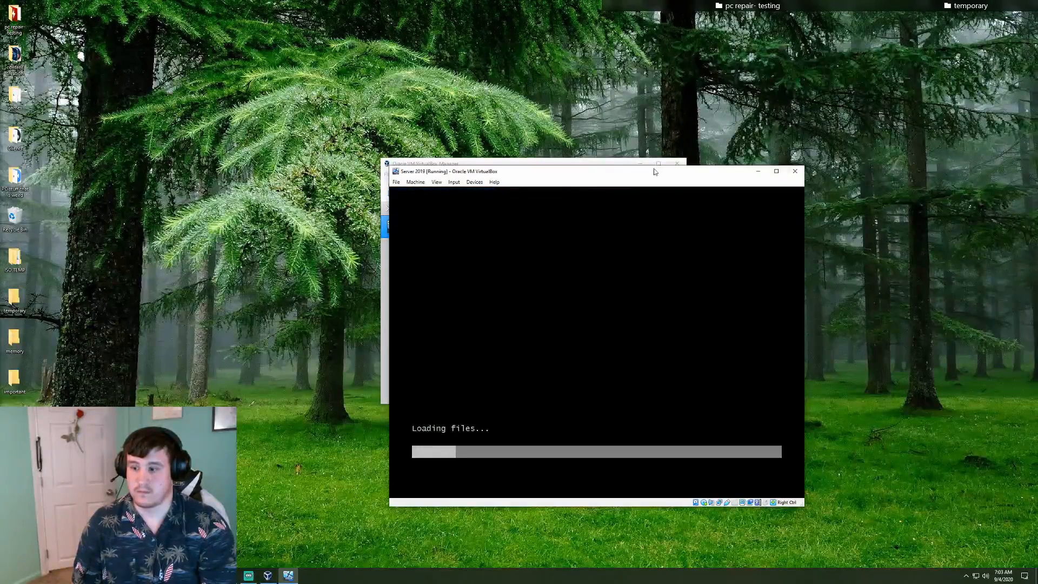
Move the VM window to the screen centre while Windows Setup loads
left_click_drag(643, 175, 590, 130)
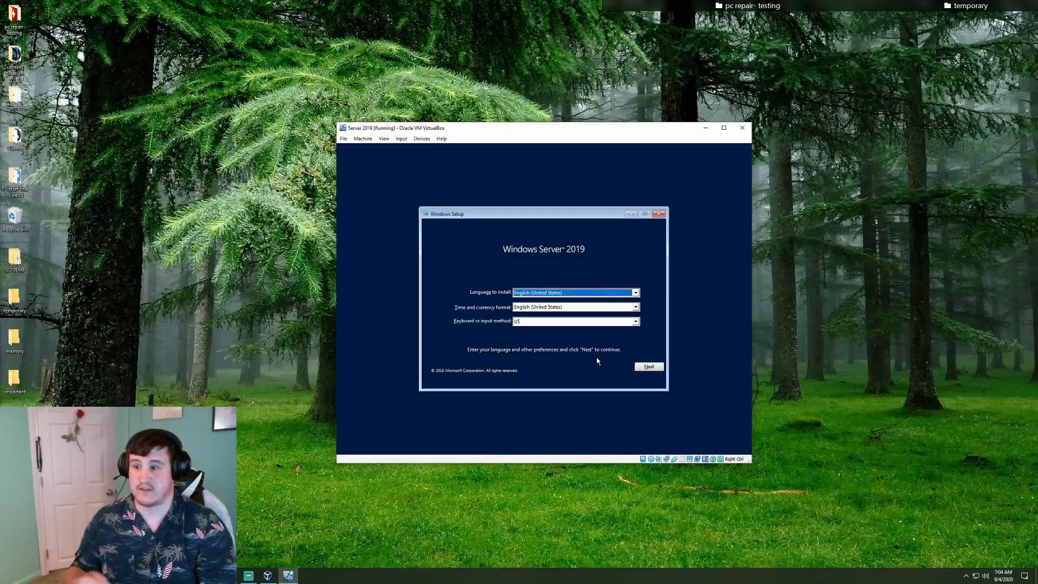
Start the installation and select Windows Server 2019 Datacenter Evaluation (Desktop Experience)
left_click(650, 365)
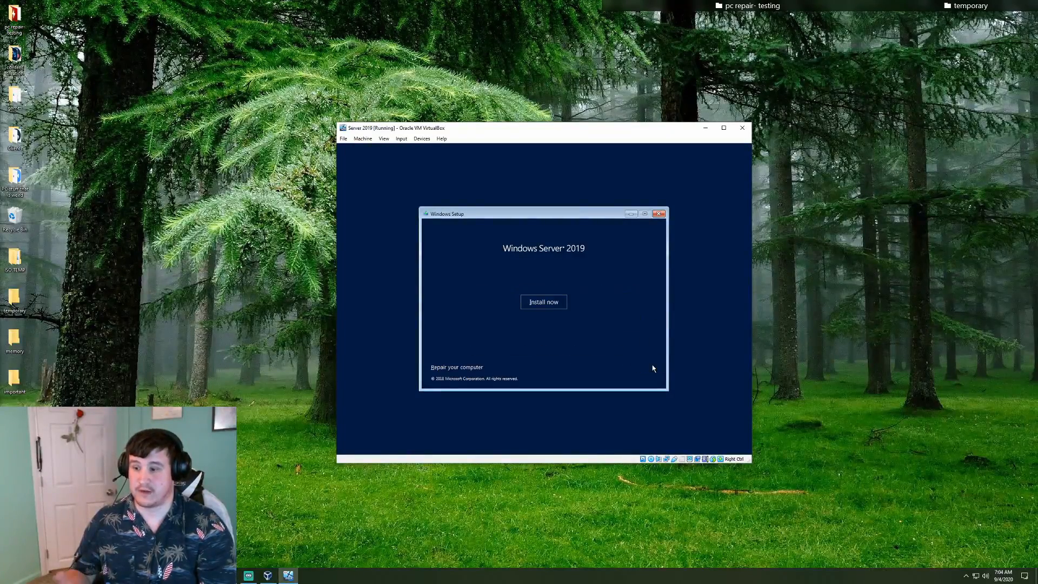
left_click(537, 302)
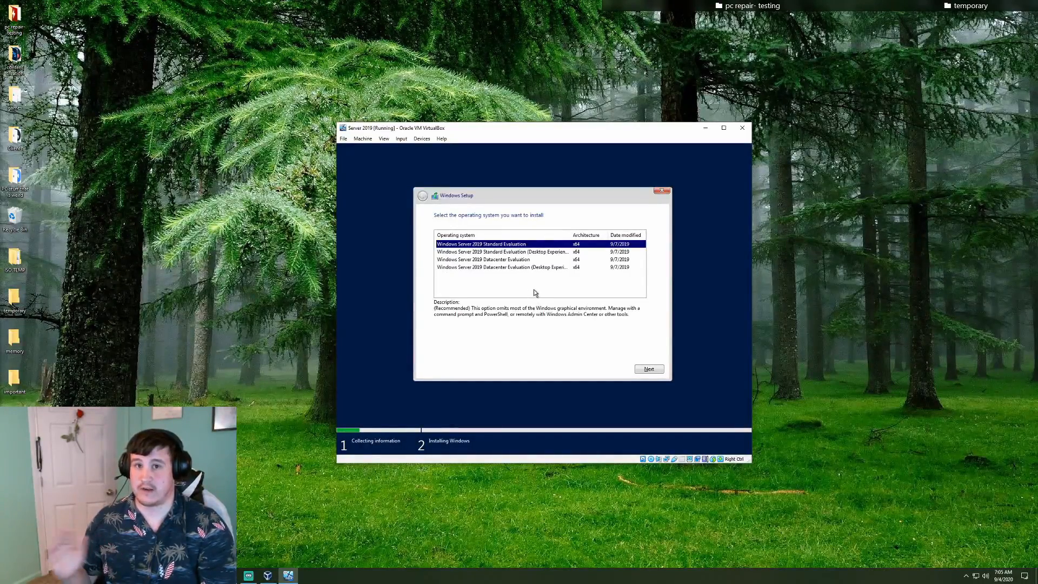
left_click(511, 260)
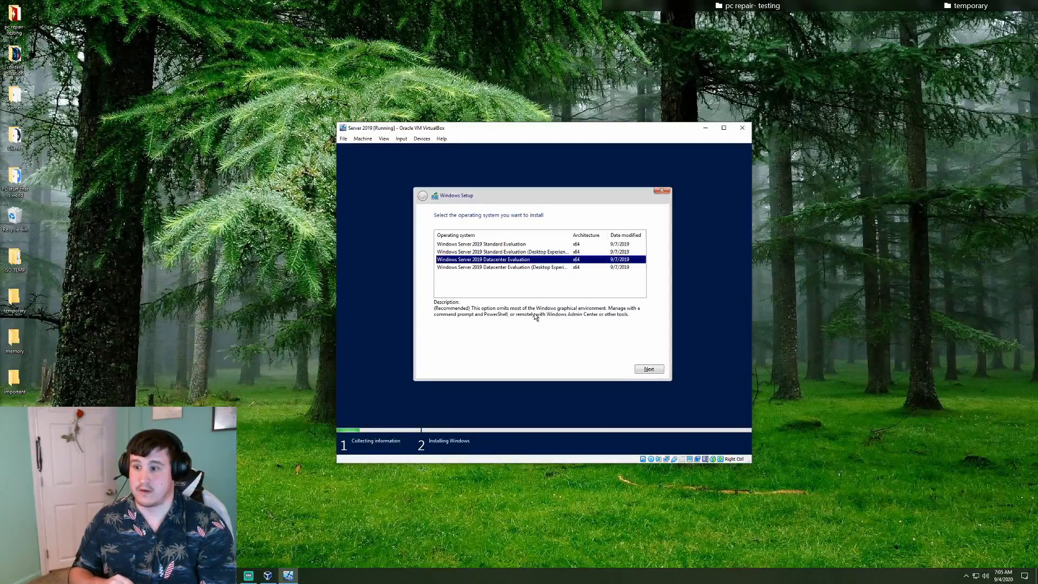
left_click(533, 268)
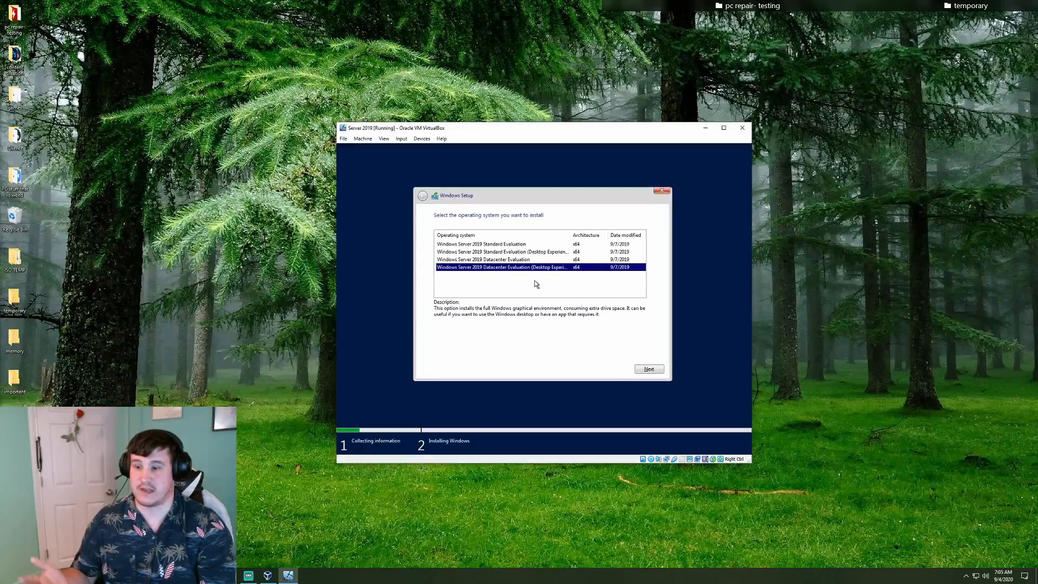
Accept the license terms and choose 'Custom: Install Windows only (advanced)'
left_click(649, 370)
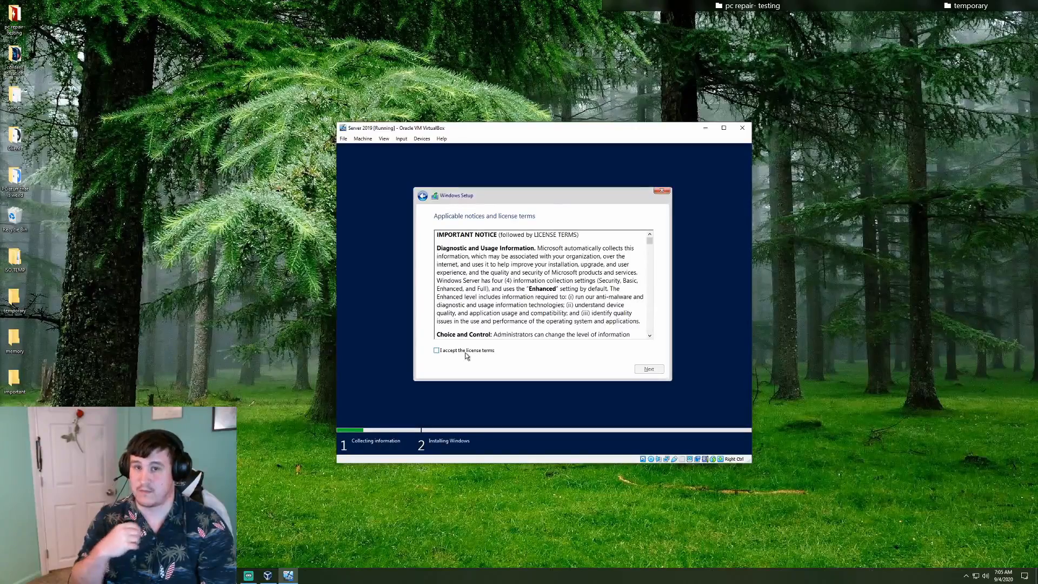
left_click(466, 353)
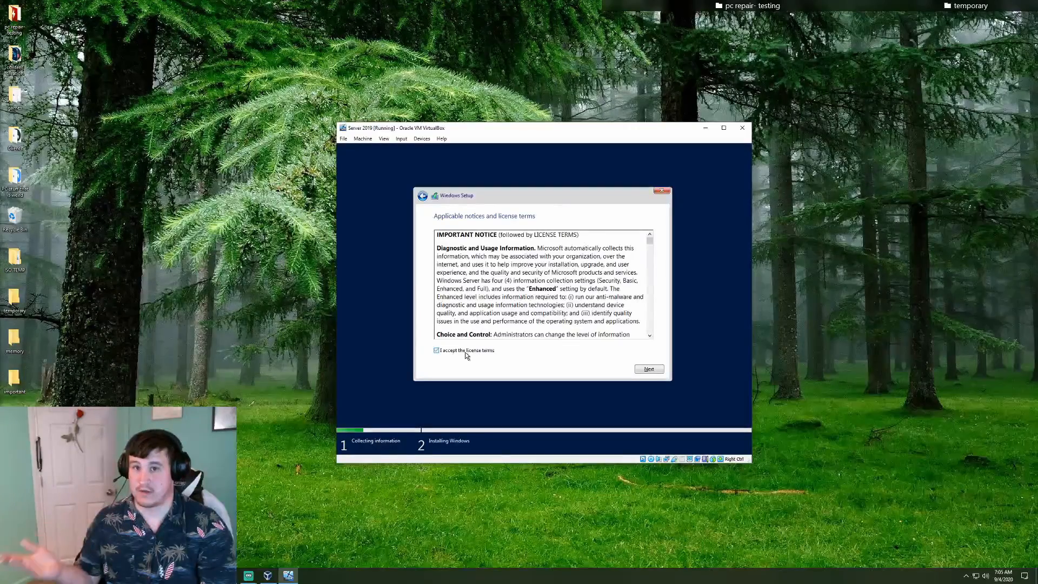
left_click(648, 369)
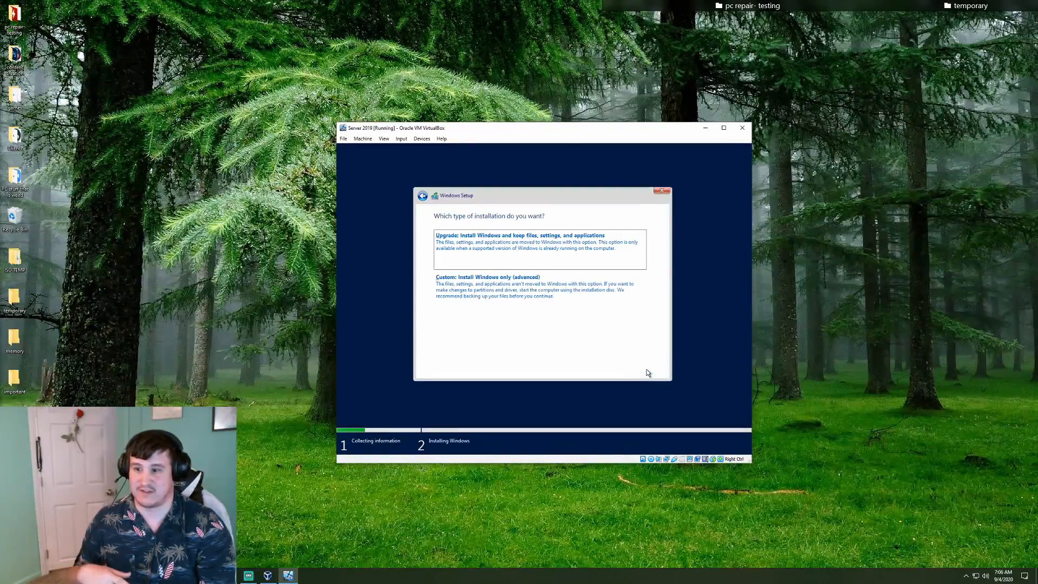
left_click(521, 295)
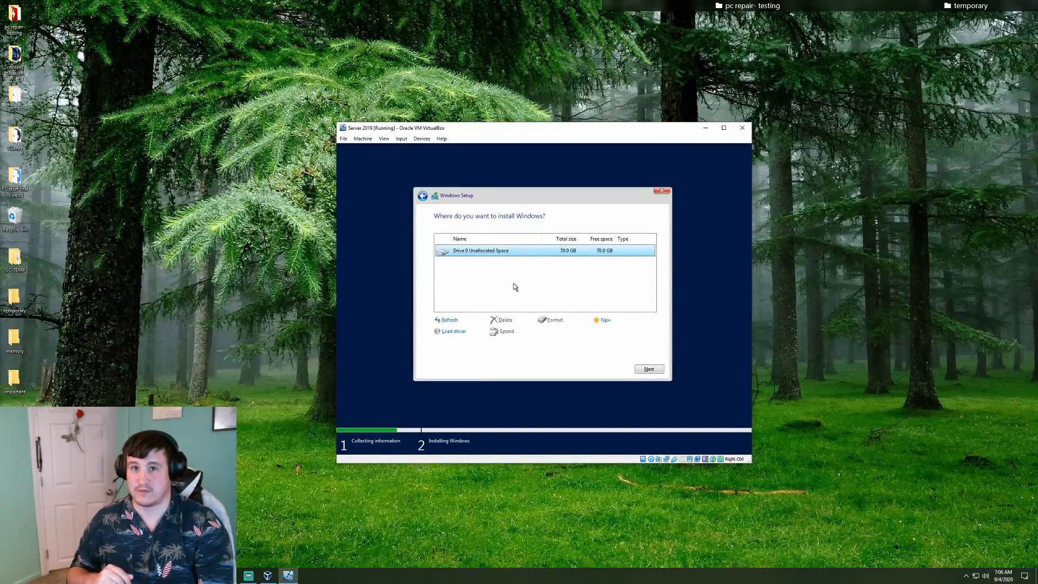
Install Windows onto Drive 0 Unallocated Space (70.0 GB)
left_click(649, 371)
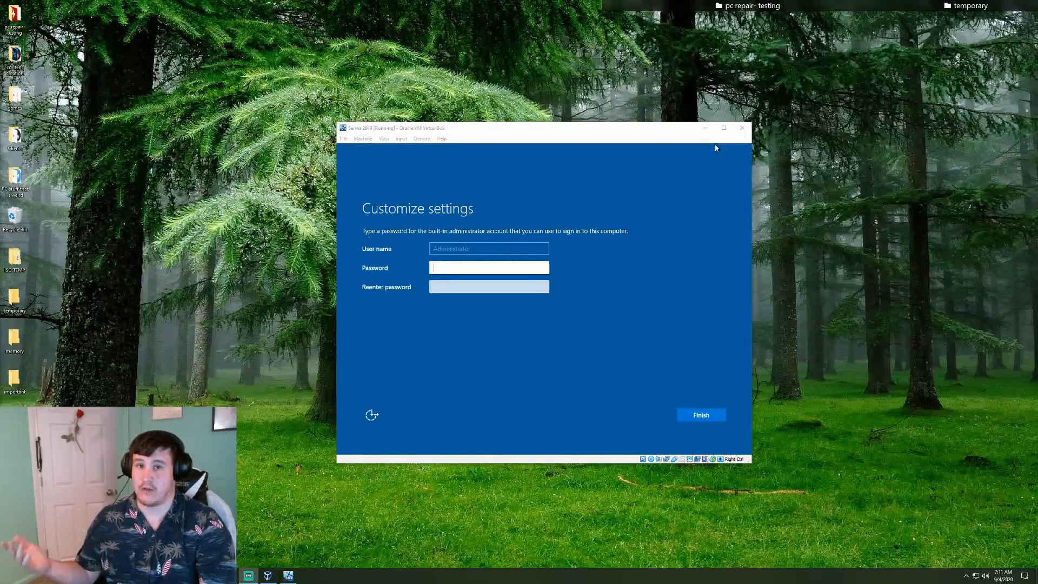
left_click(517, 269)
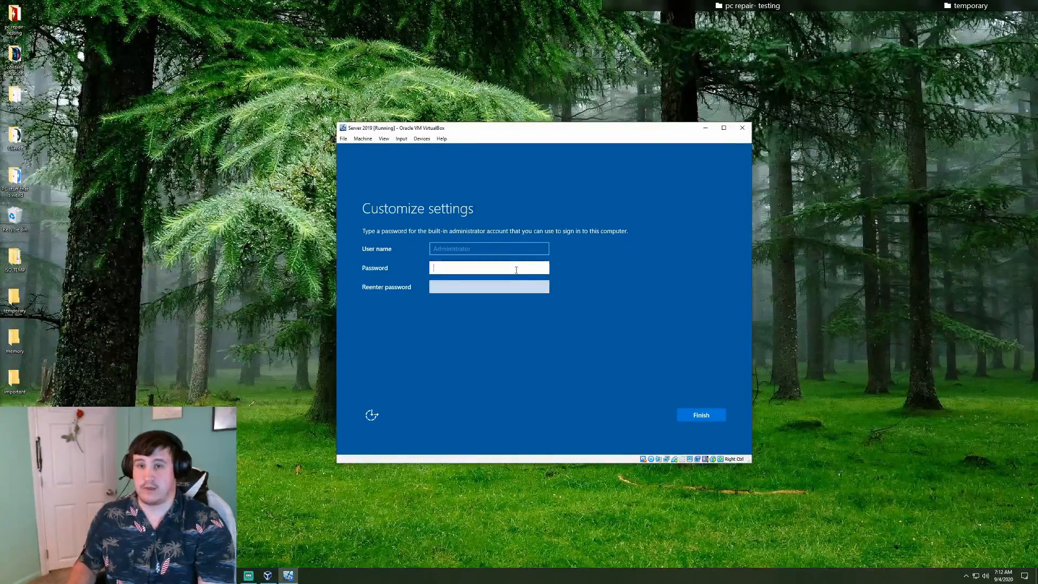
Enter and confirm the built-in Administrator password, then finish Customize settings
type("•••••••••")
left_click(494, 287)
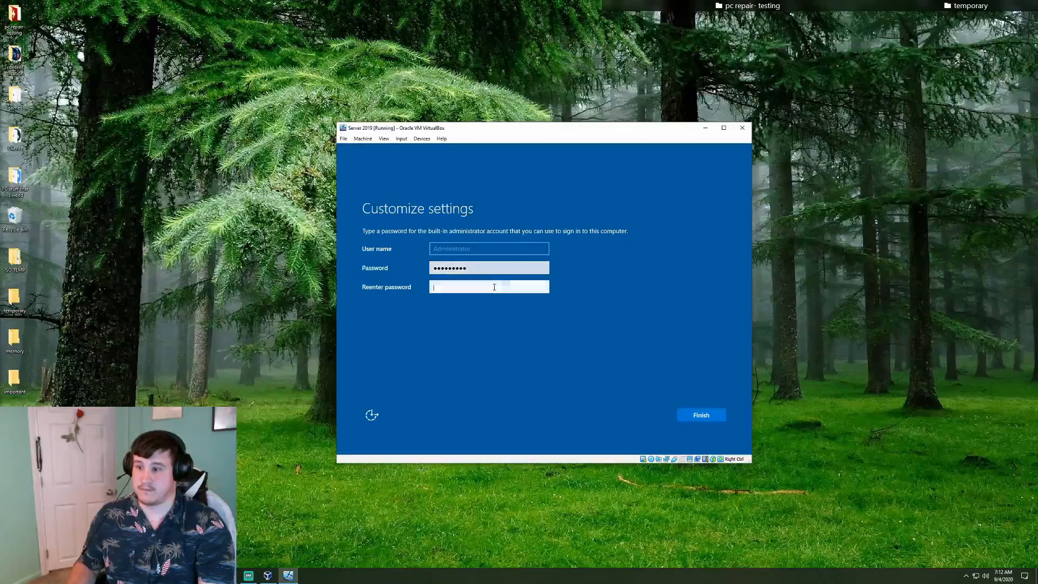
type("•••••••••")
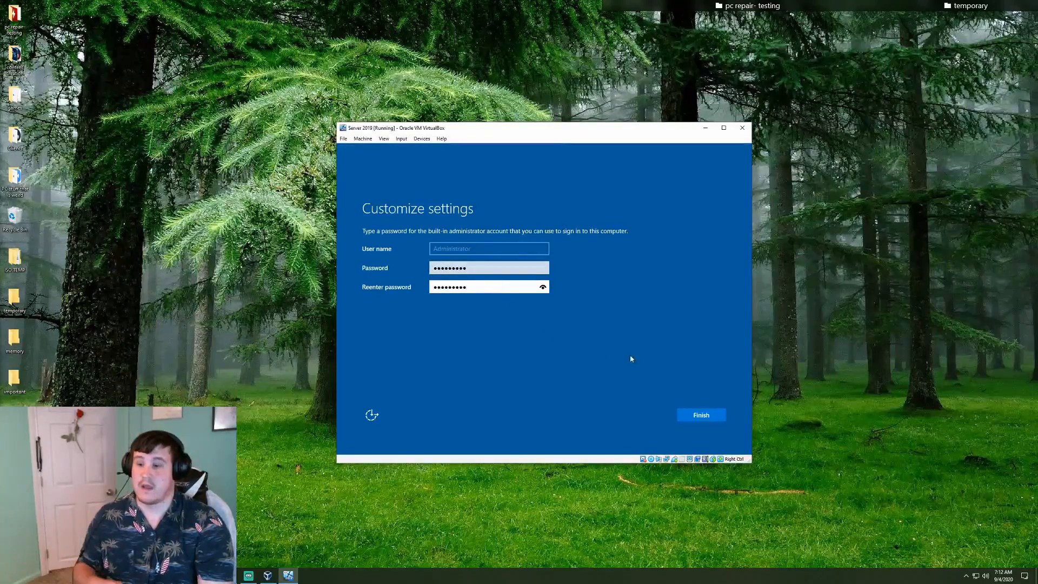
left_click(698, 415)
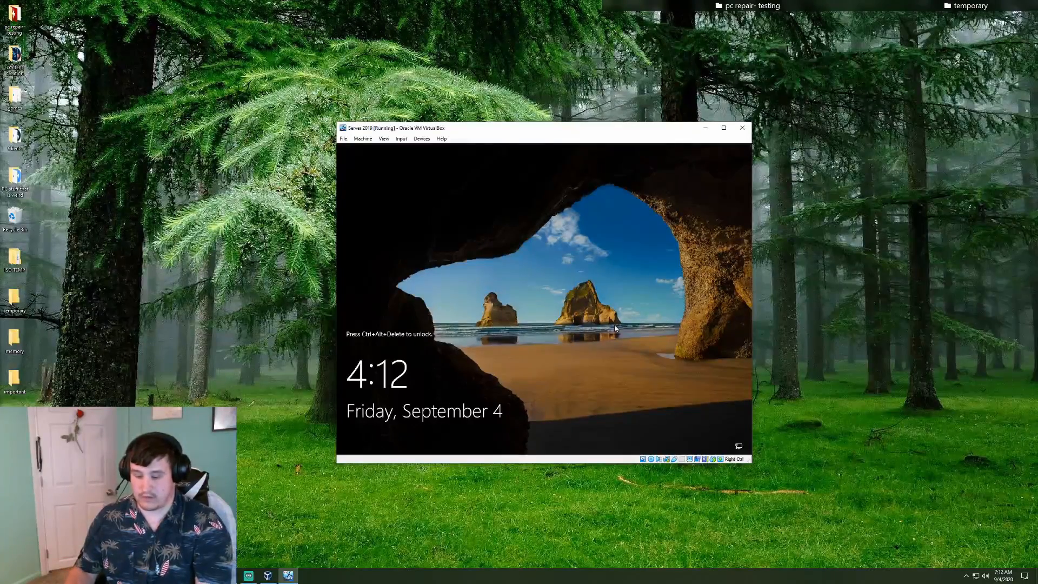
Send Ctrl+Alt+Del to the VM to unlock it and reach the Administrator sign-in screen
key("Control_R+Delete")
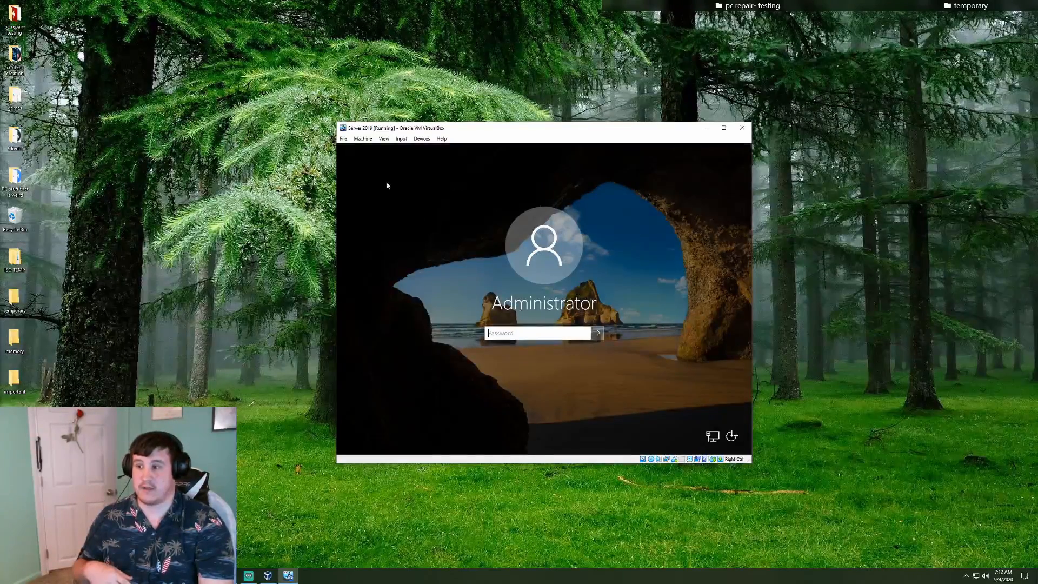
left_click(401, 138)
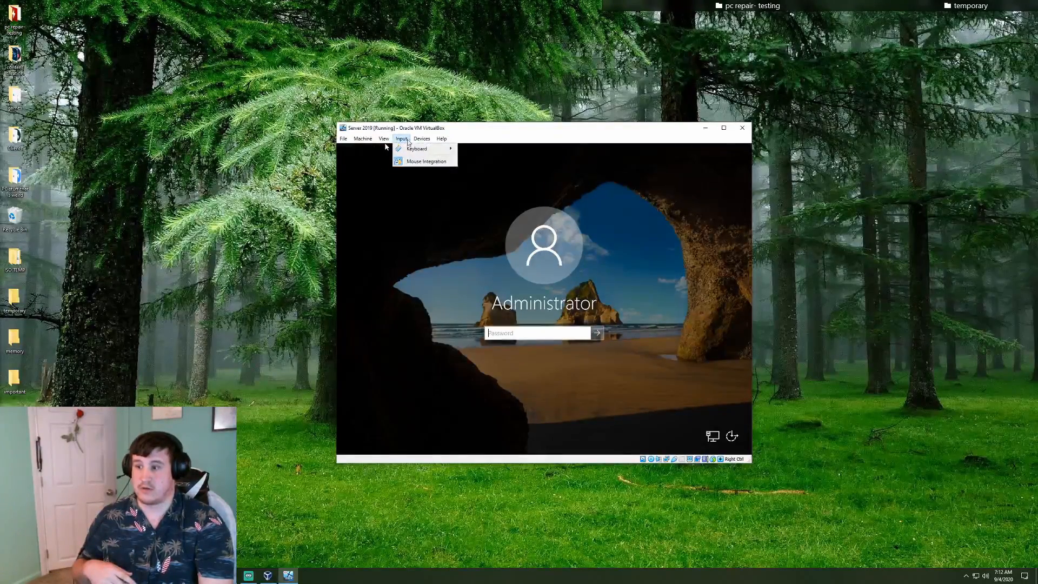
mouse_move(409, 150)
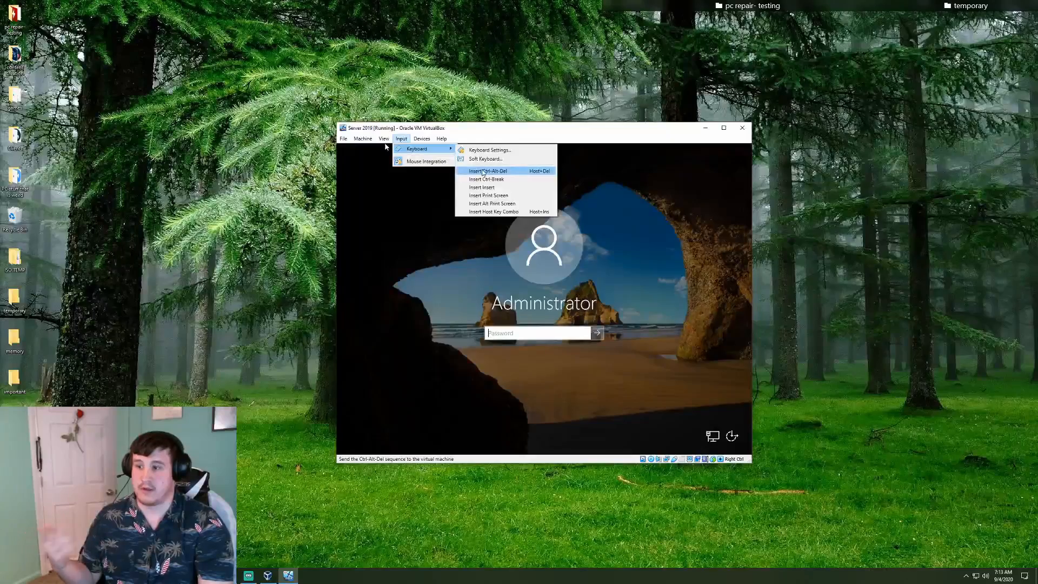
left_click(451, 281)
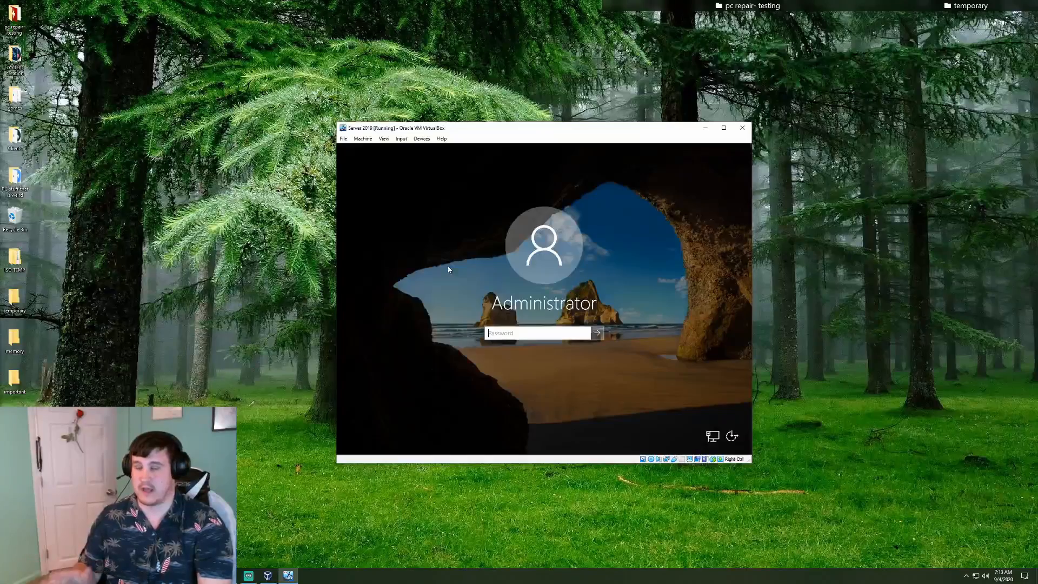
Sign in as Administrator by entering the administrator password
left_click(562, 335)
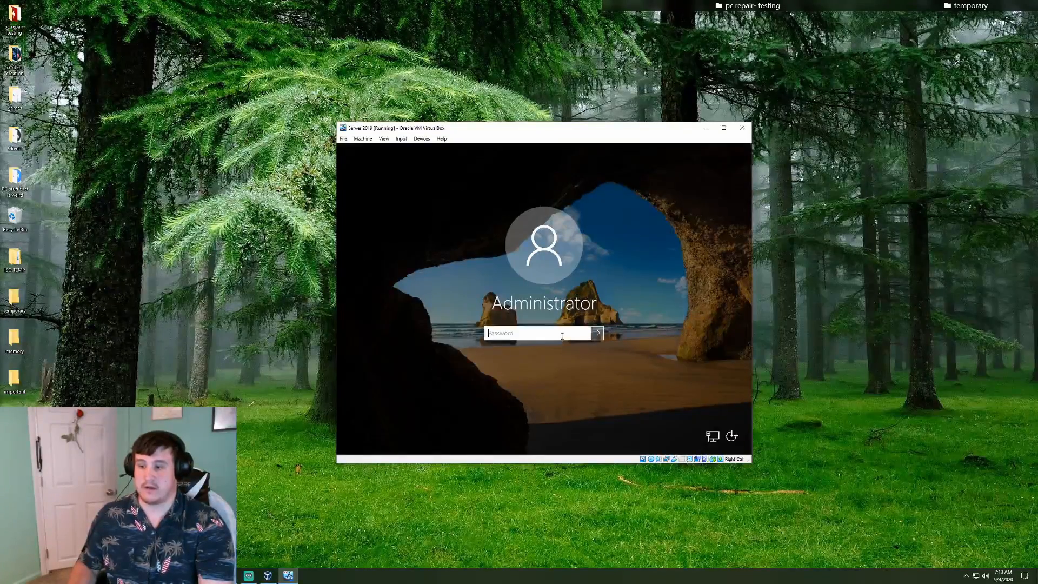
type("Password1")
key("Return")
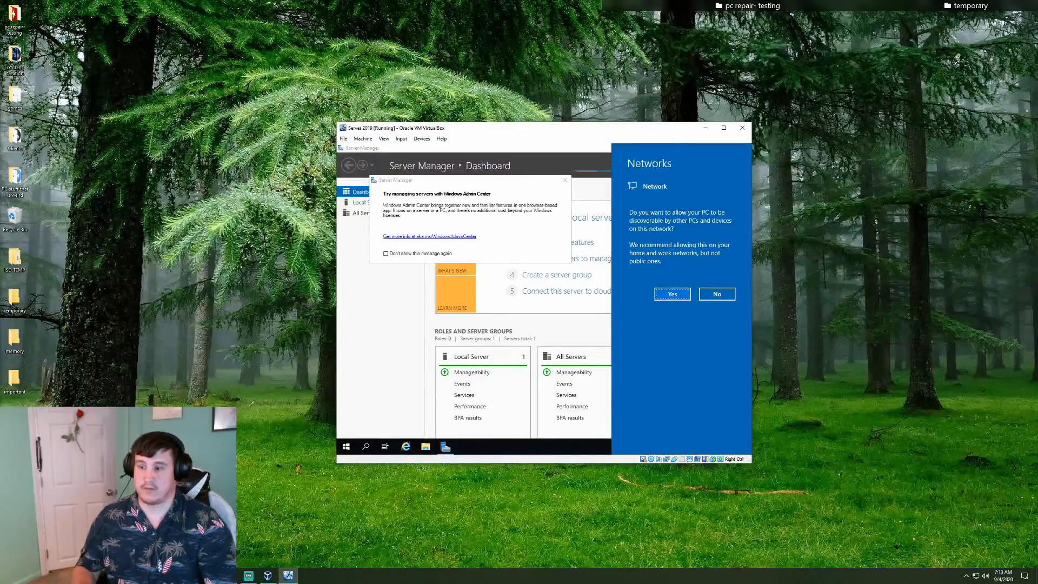
Answer No to network discovery, tick 'Don't show this message again' and close the Admin Center pop-up
left_click(725, 295)
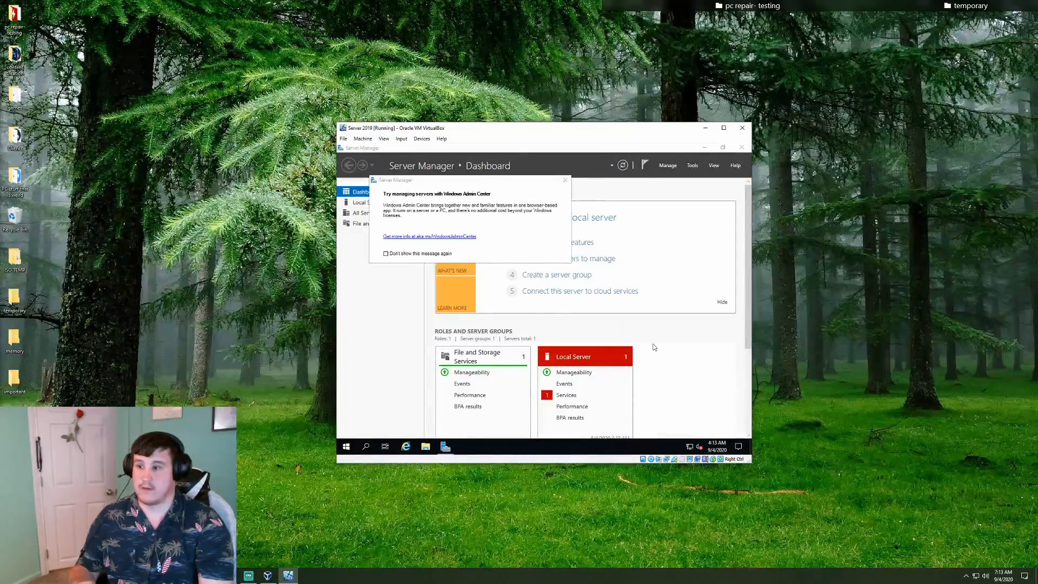
left_click(394, 254)
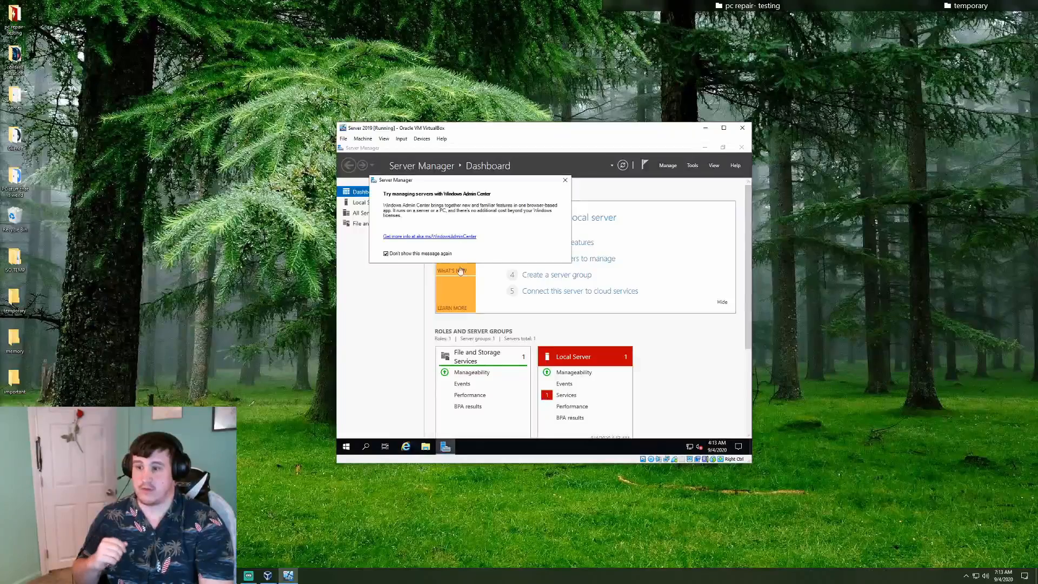
left_click(565, 180)
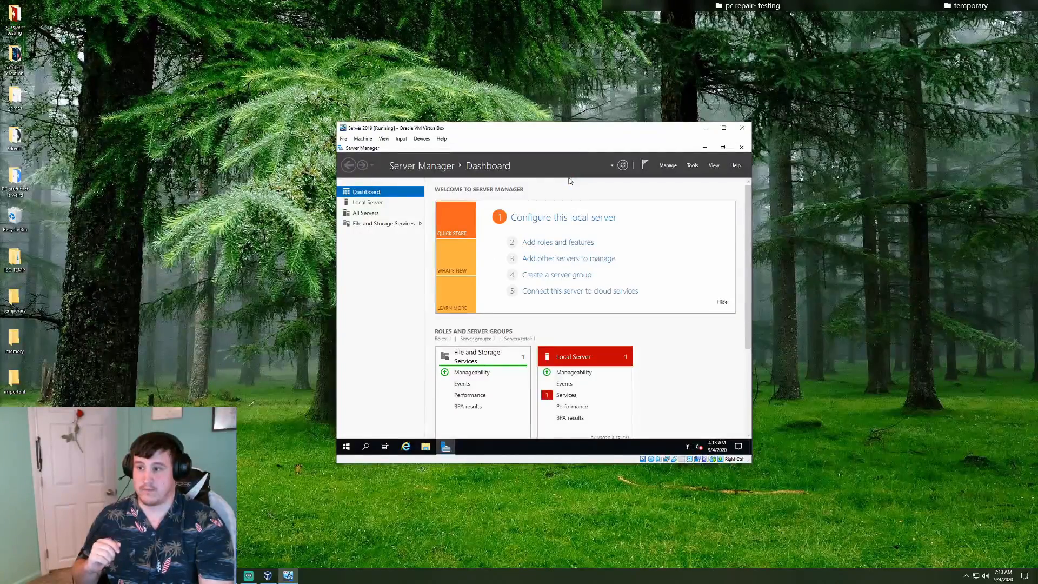
Close Server Manager to reveal the Windows Server 2019 desktop
left_click(742, 147)
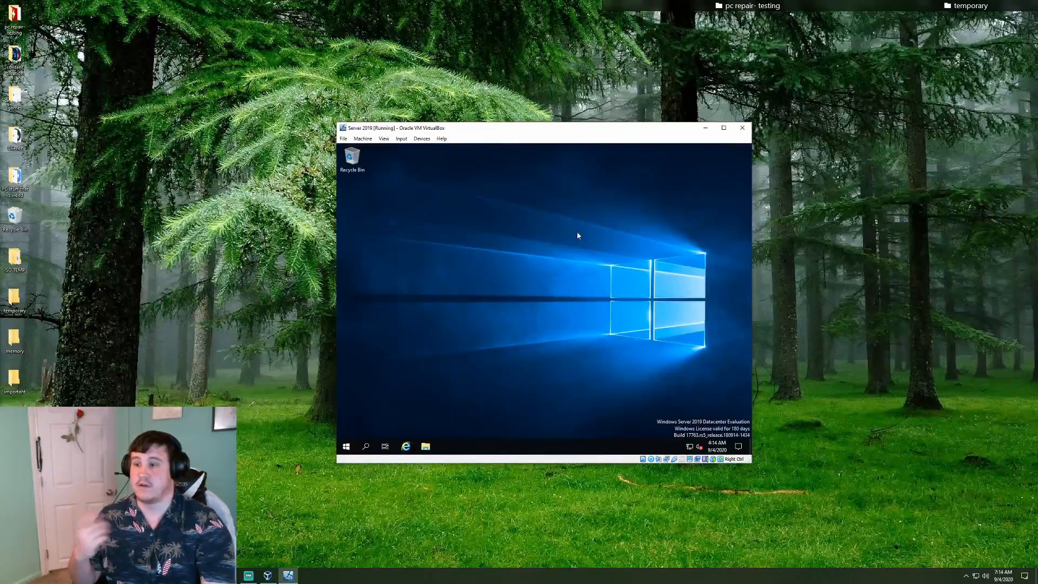
Insert the Guest Additions CD image into the VM, then move its window aside to show the Manager
left_click(423, 139)
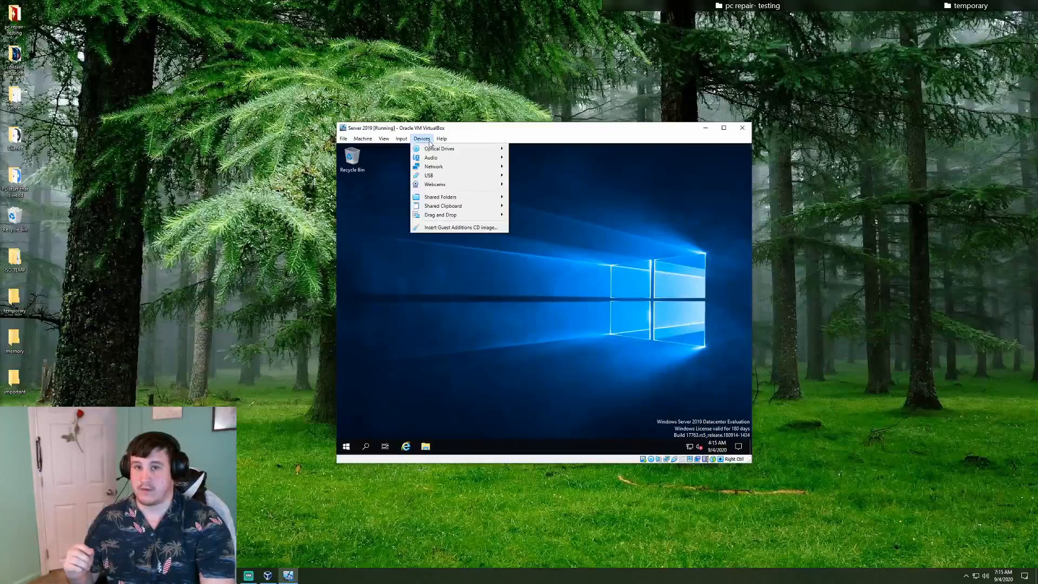
left_click(456, 229)
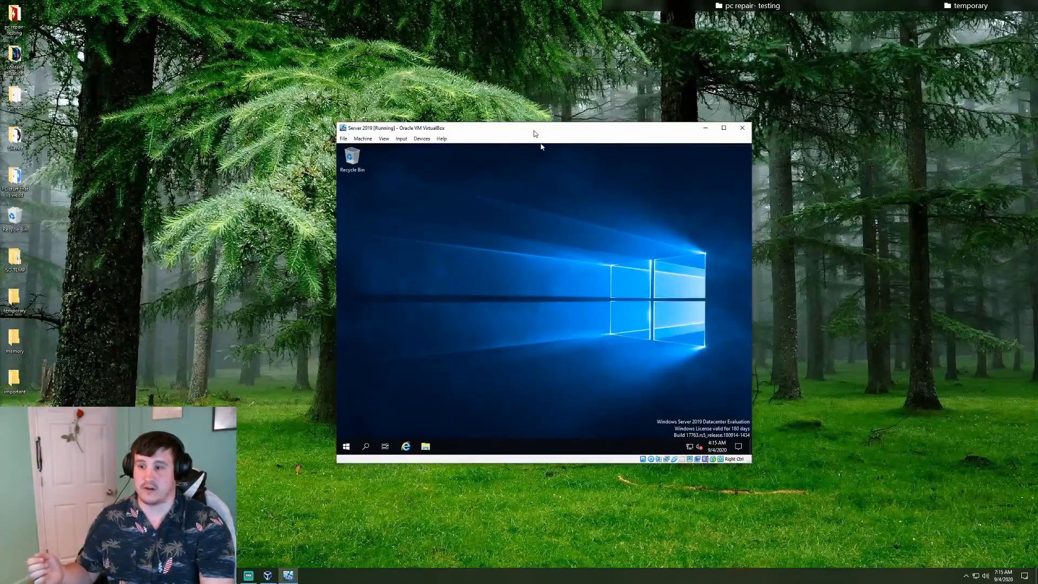
left_click_drag(538, 132, 684, 132)
left_click(424, 172)
Remove VBoxGuestAdditions.iso from the Server 2019 optical drive in Storage settings and save
mouse_move(427, 164)
left_mouse_down()
mouse_move(441, 157)
mouse_move(410, 169)
left_mouse_up()
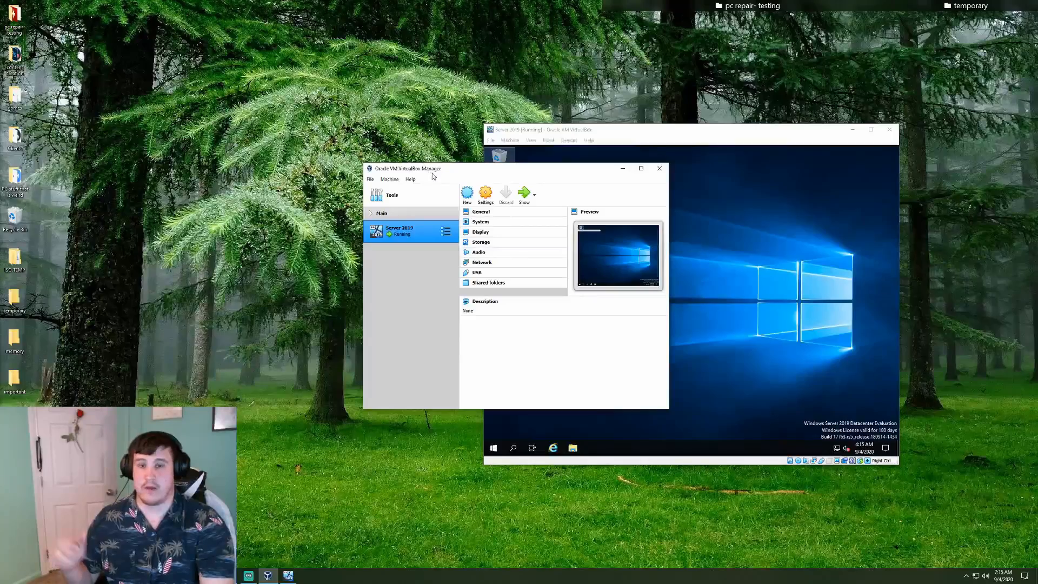
left_click_drag(484, 172, 465, 172)
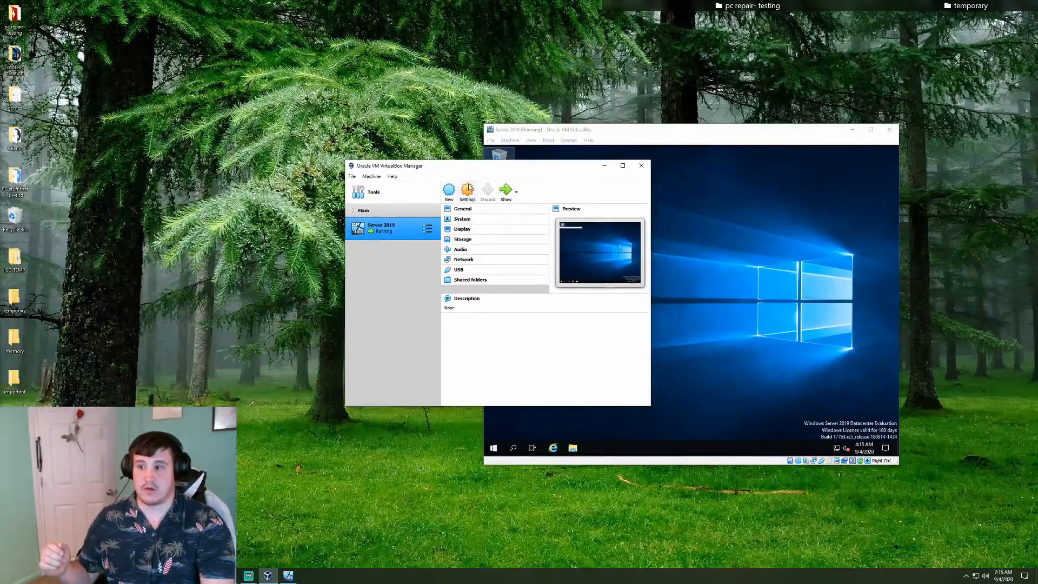
left_click(468, 189)
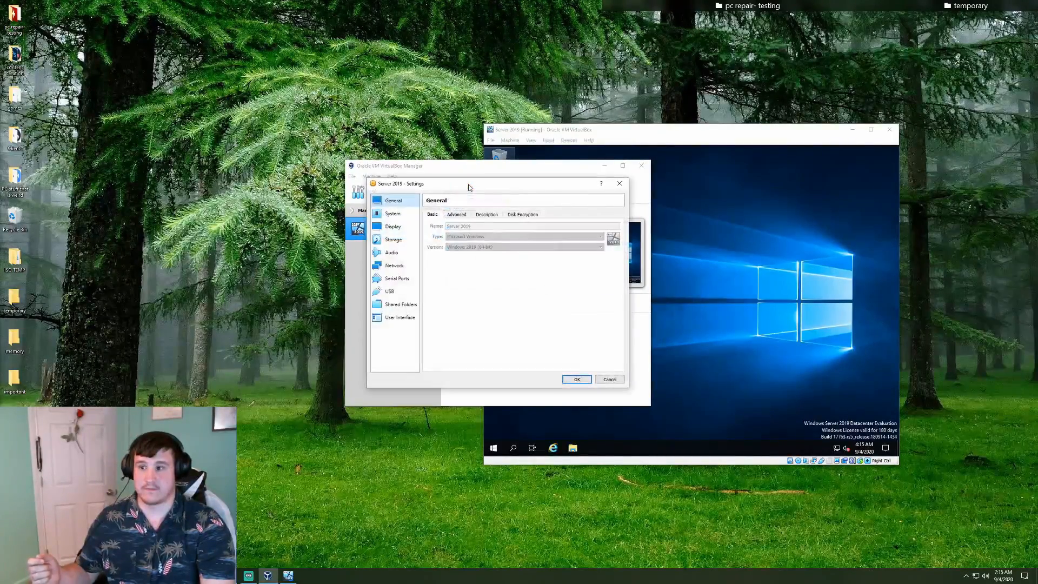
left_click(387, 239)
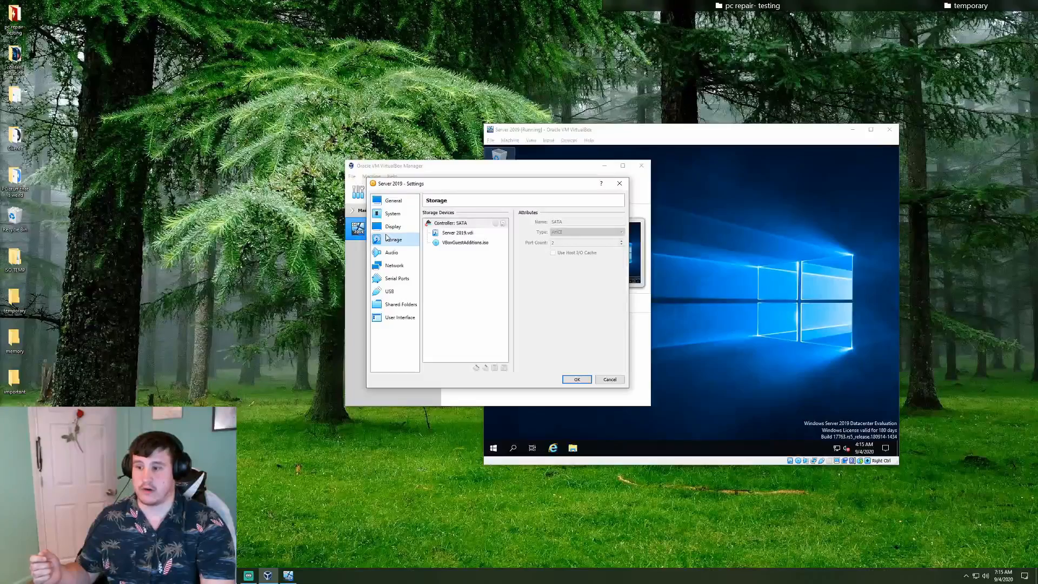
left_click(450, 244)
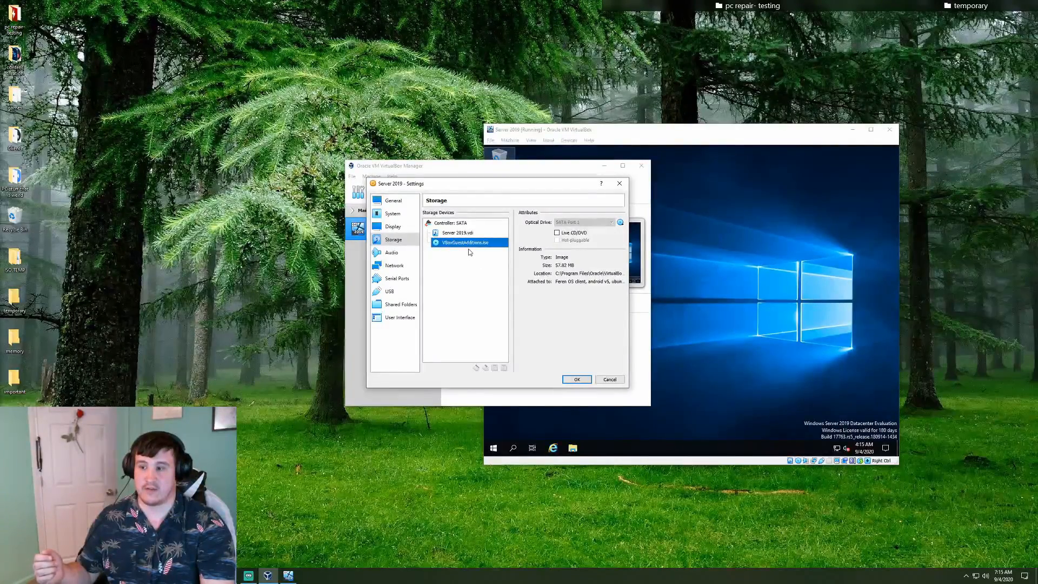
left_click(621, 223)
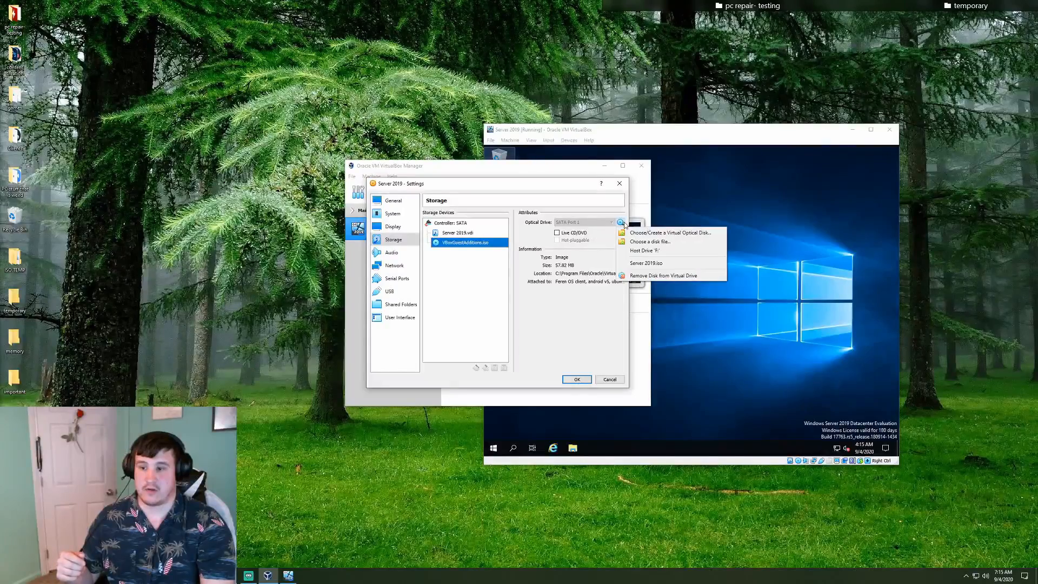
left_click(723, 277)
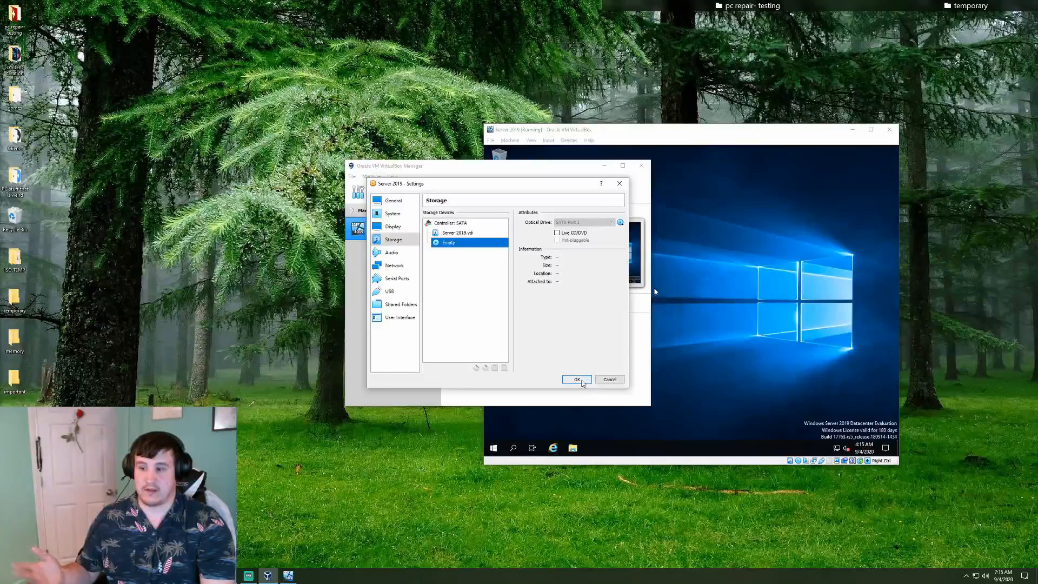
left_click(577, 379)
left_click_drag(577, 134, 417, 125)
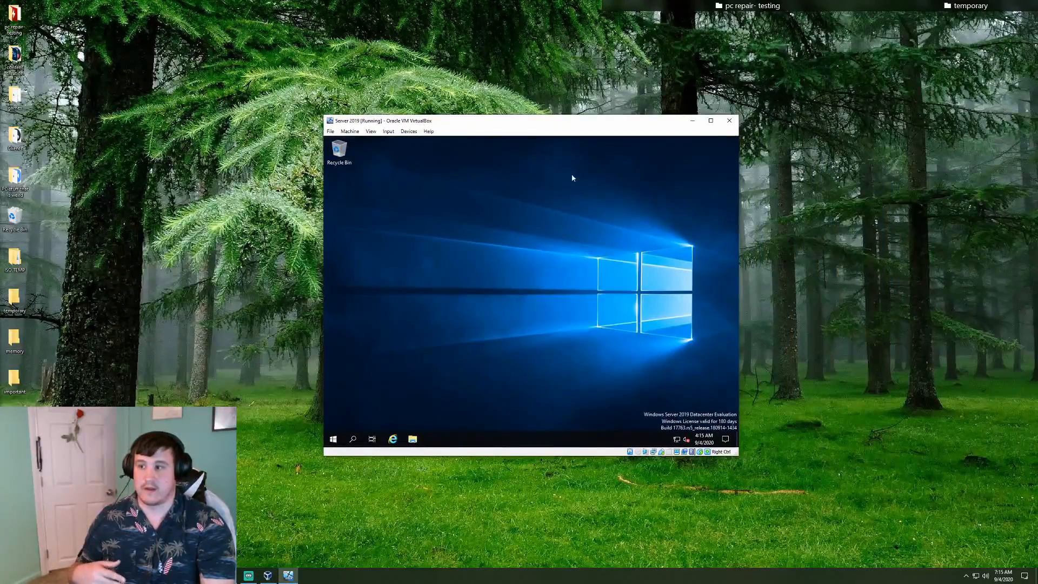
Insert the Guest Additions CD image into the VM and open File Explorer in the guest
left_click(410, 132)
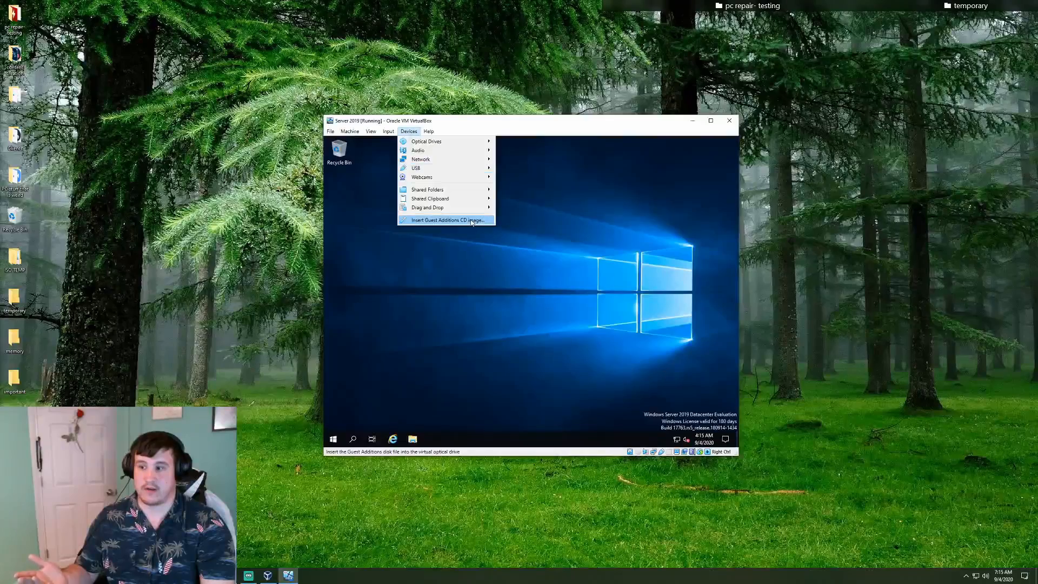
left_click(443, 220)
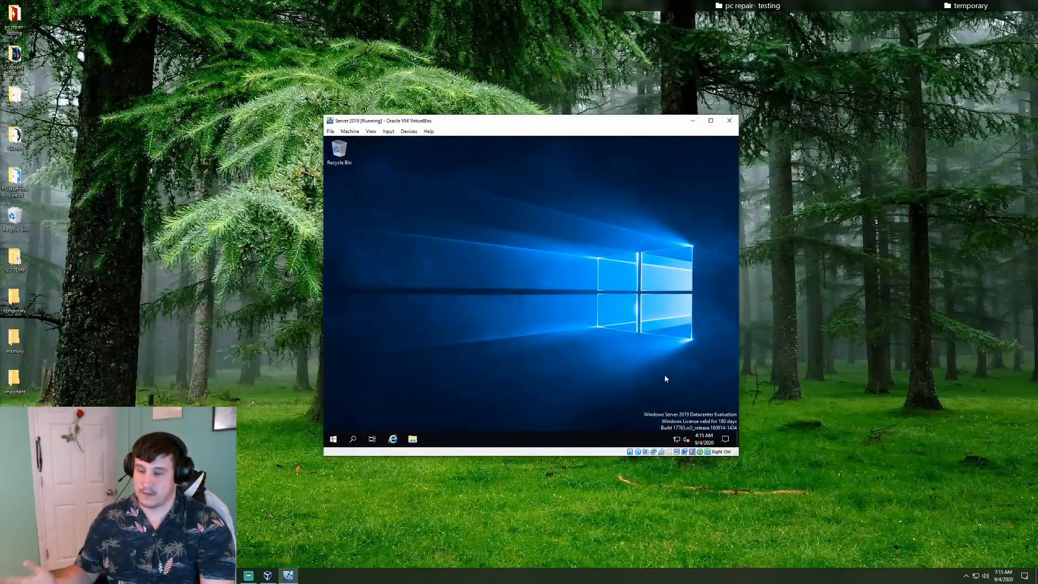
left_click(413, 439)
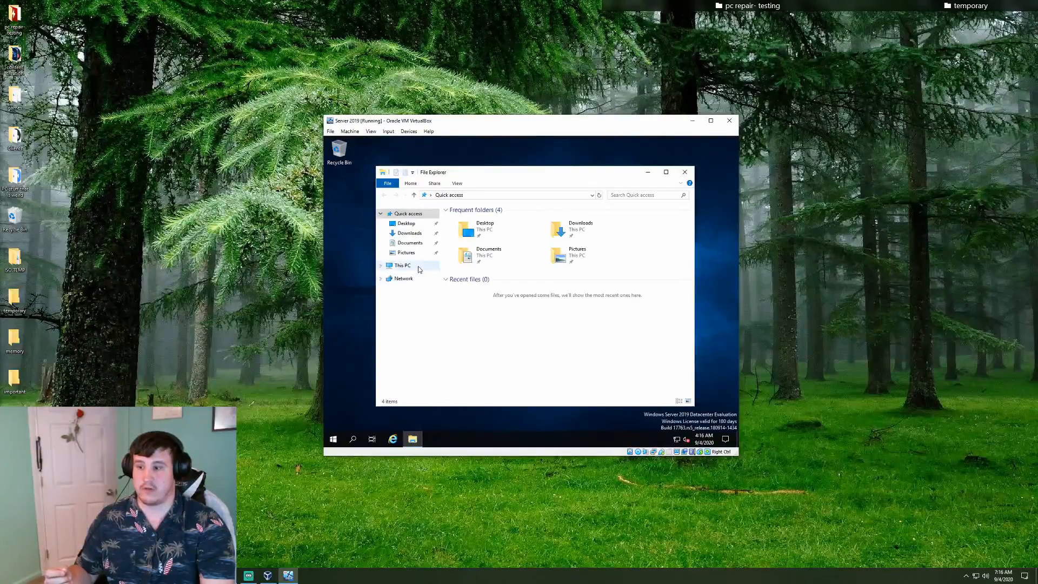
Under This PC, run the installer from CD Drive (D:) VirtualBox Guest Additions
left_click(401, 265)
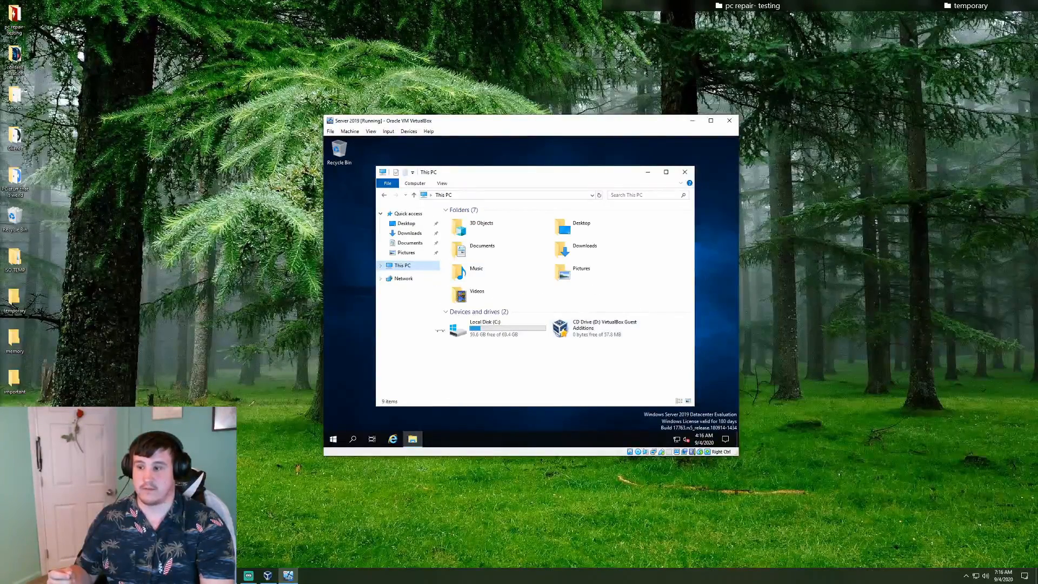
double_click(604, 328)
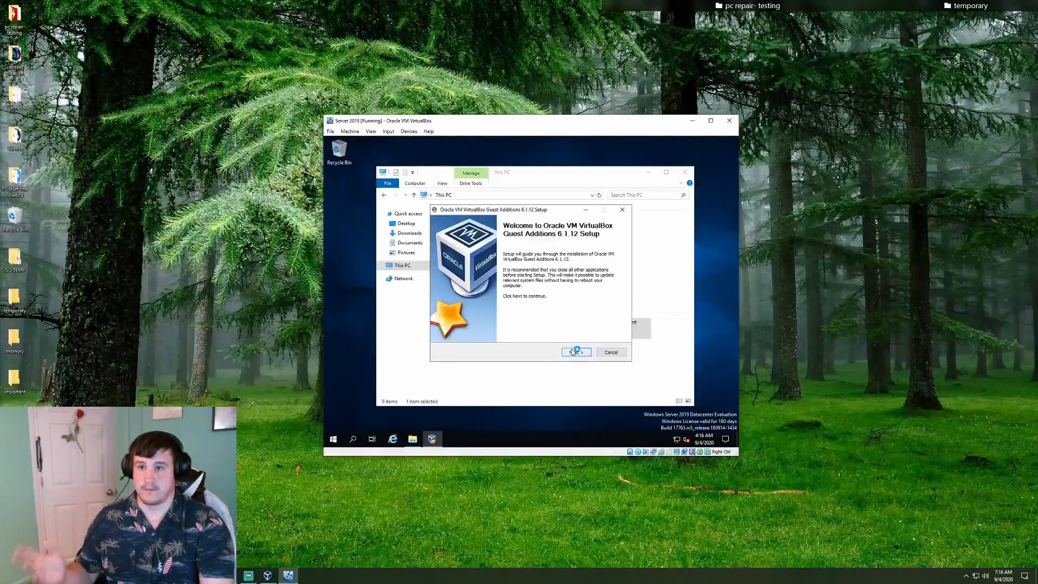
Install Guest Additions 6.1.12 with the default location and components, allow the Oracle driver, and reboot now
left_click(575, 350)
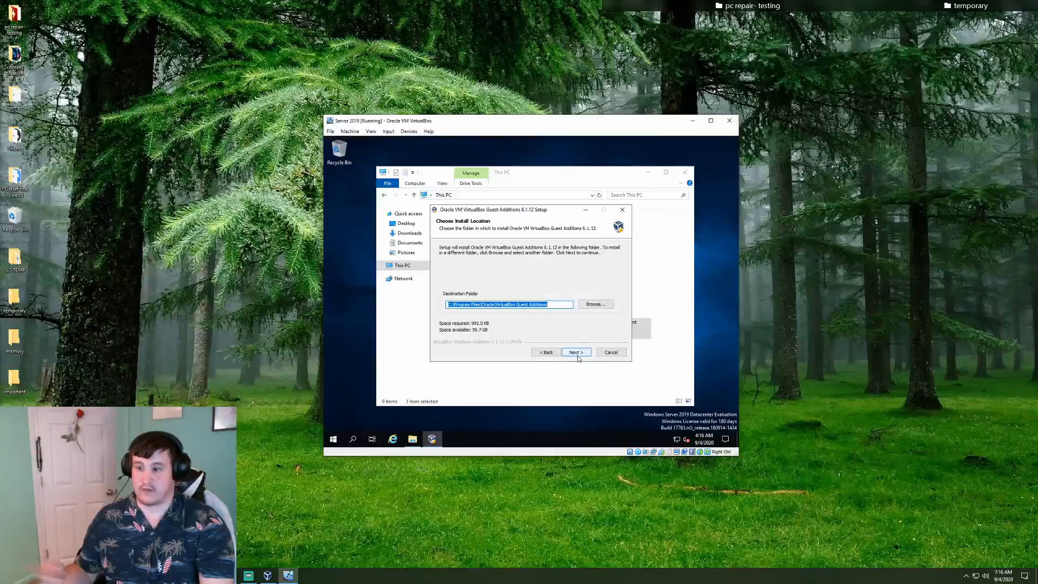
left_click(576, 352)
left_click(576, 352)
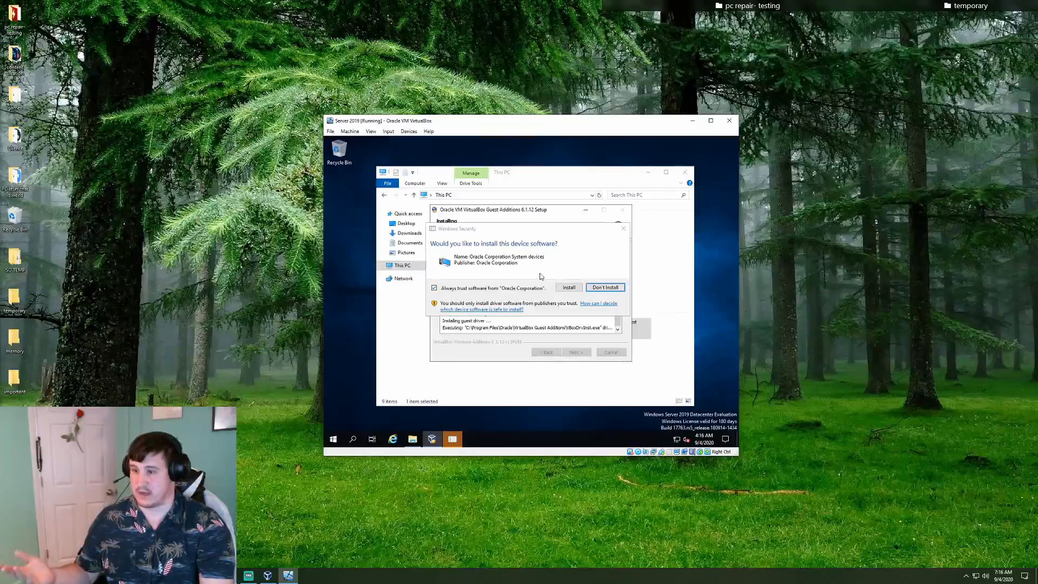
left_click(572, 287)
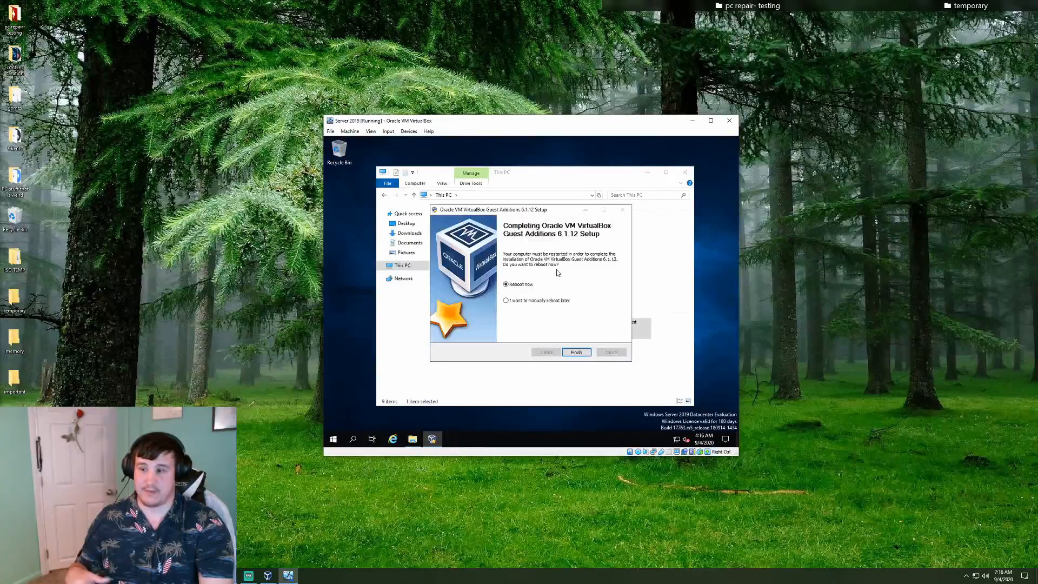
left_click(576, 352)
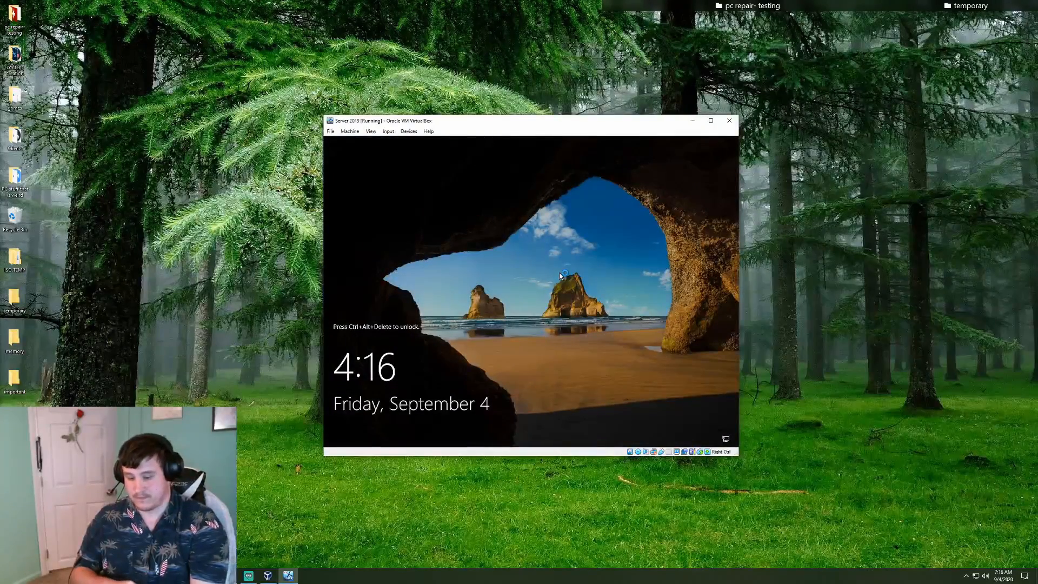
Sign in as Administrator with the account password, close Server Manager, and maximize the VM window
key("ctrl+alt+Delete")
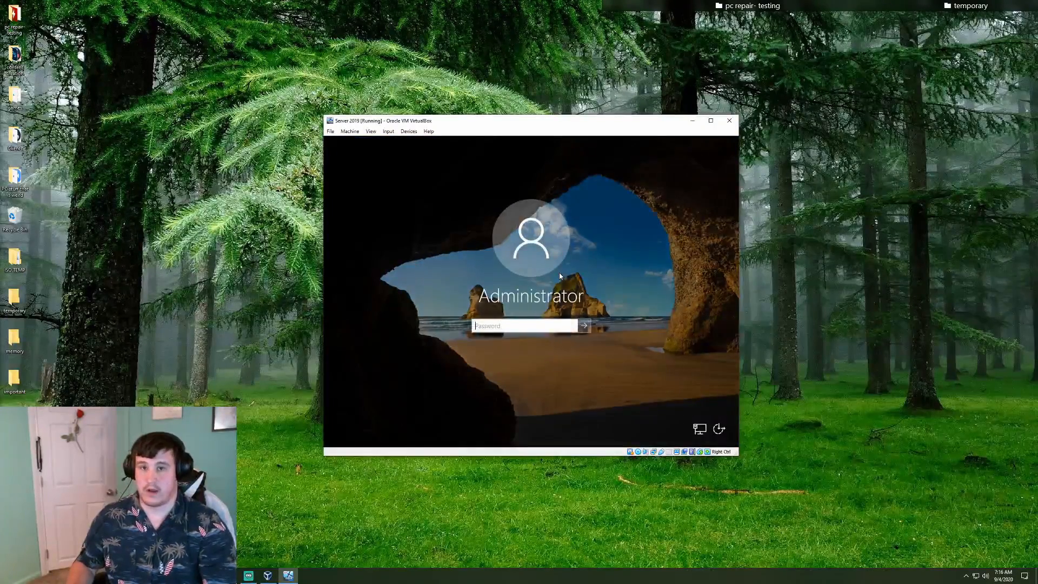
type("********")
key("Return")
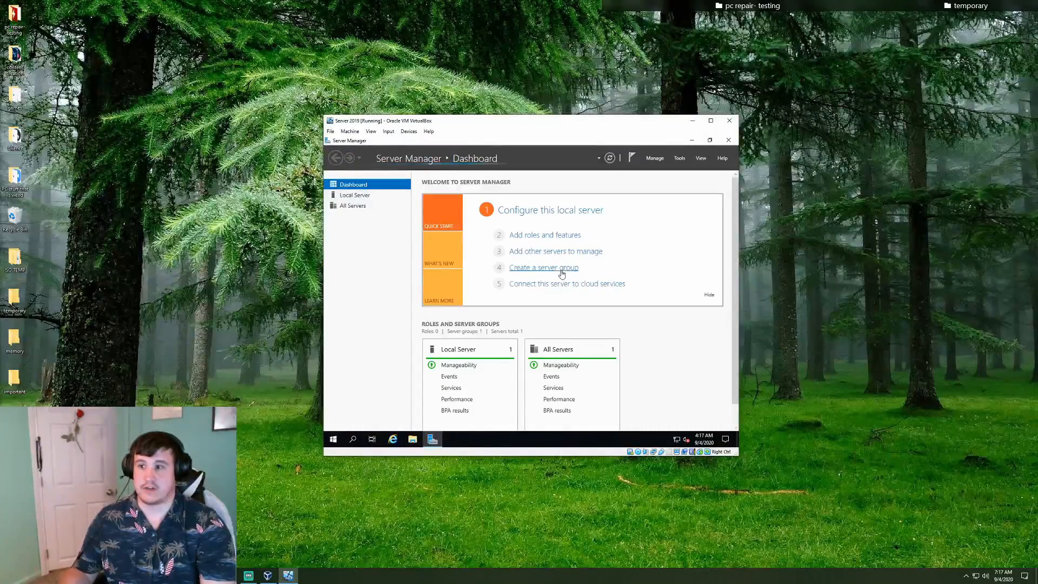
left_click(731, 141)
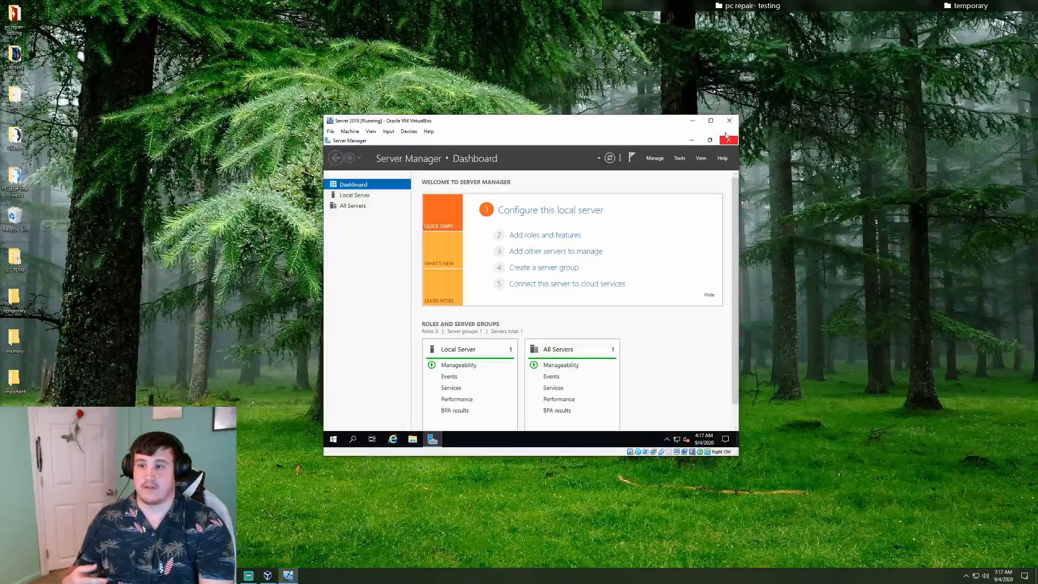
left_click(719, 126)
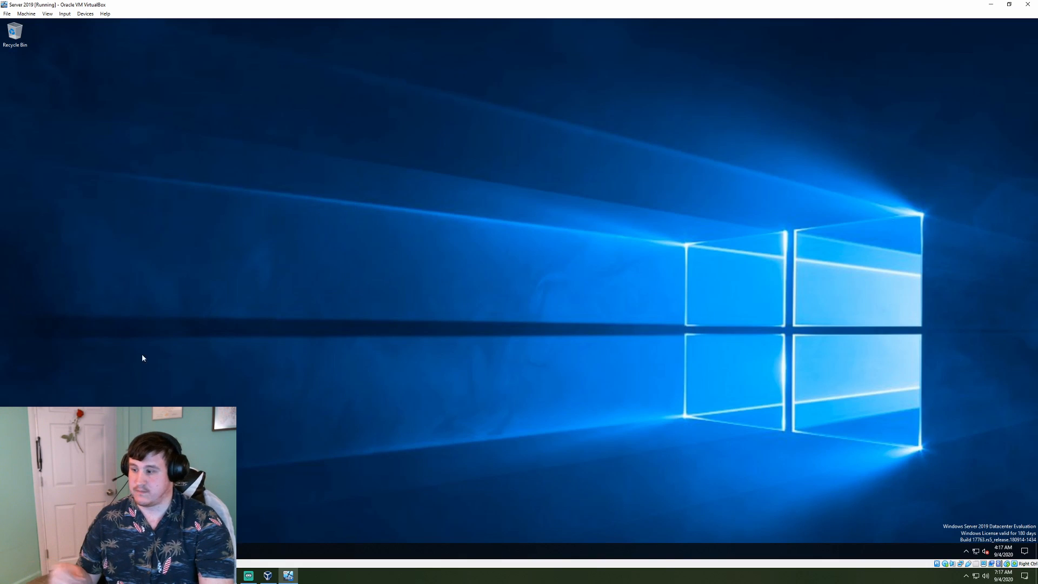
Open guest Settings from Start, keep the VM window maximized, and check for updates under Update & Security
left_click(10, 551)
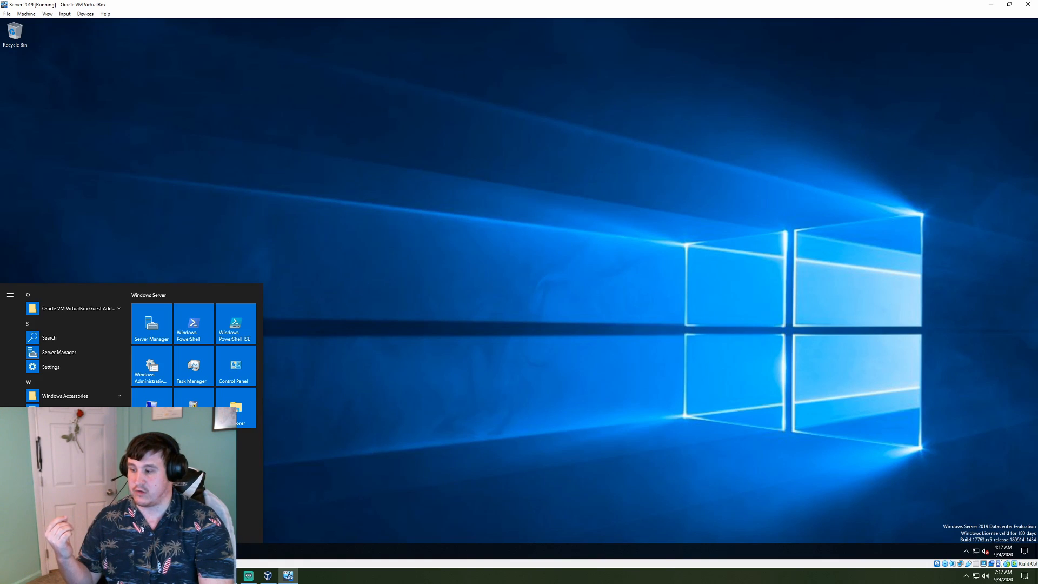
left_click(10, 513)
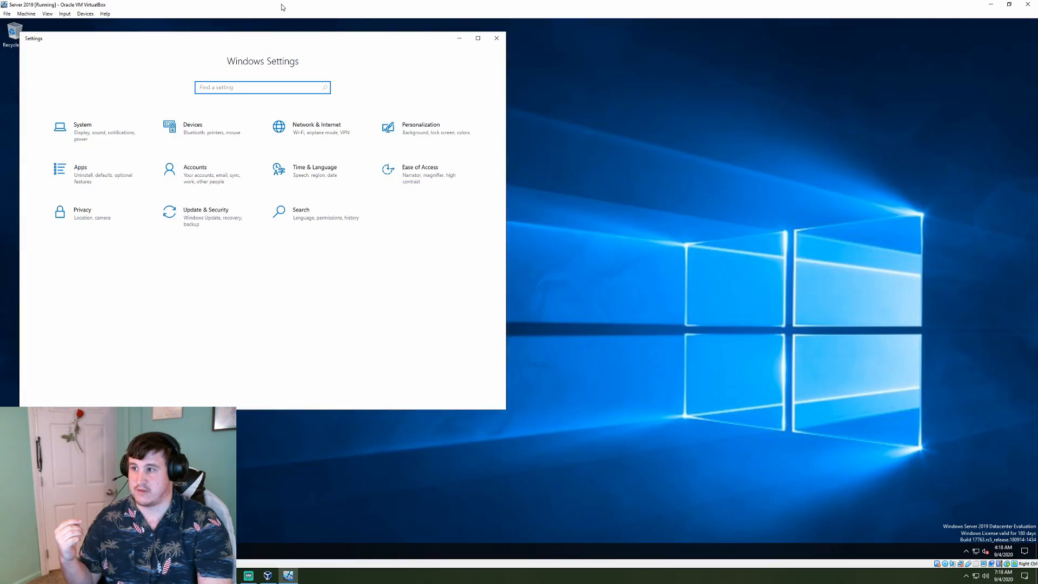
left_click_drag(282, 4, 510, 129)
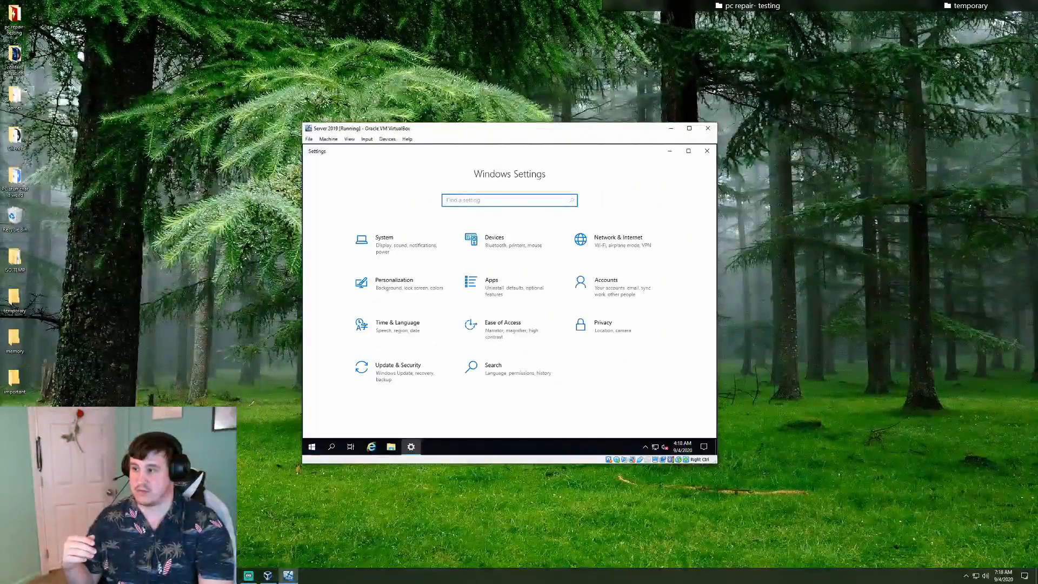
left_click(688, 129)
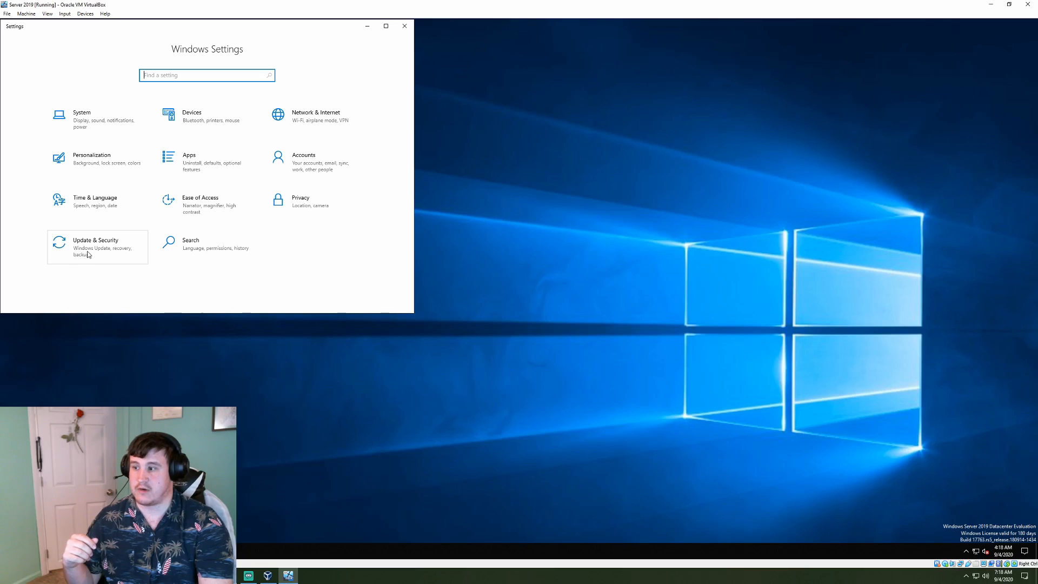
left_click(88, 255)
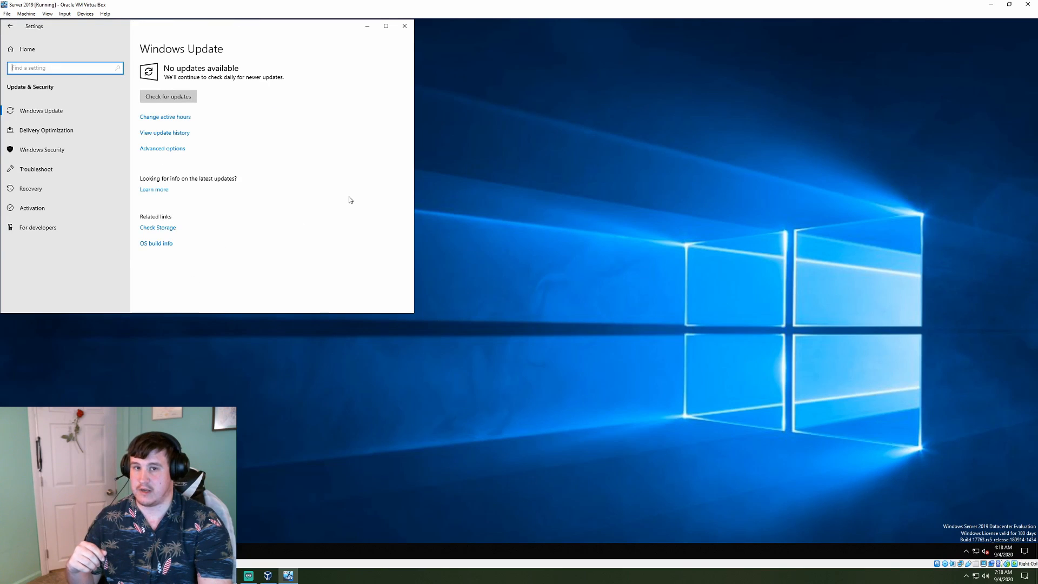
left_click(168, 96)
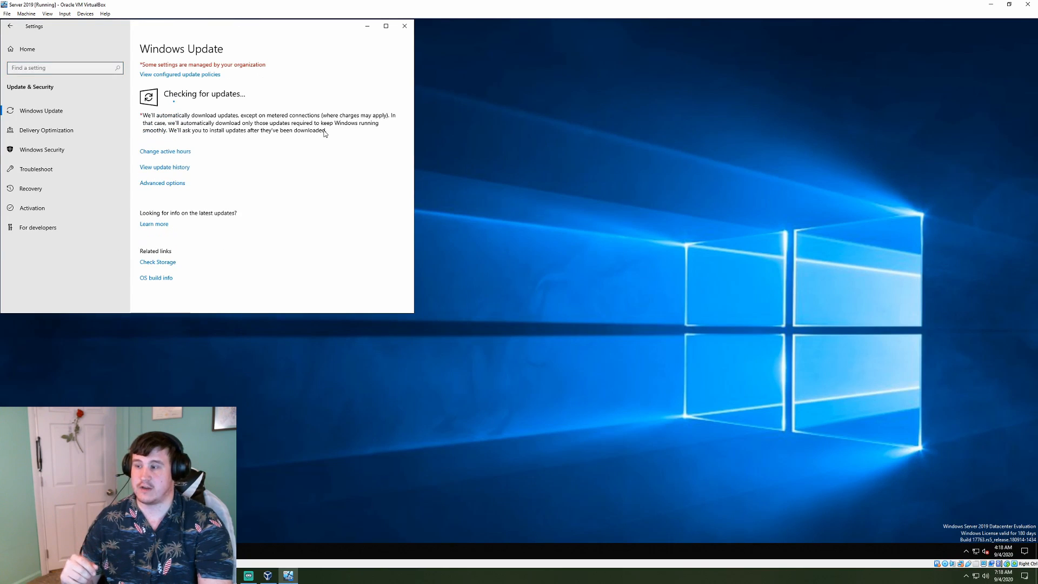